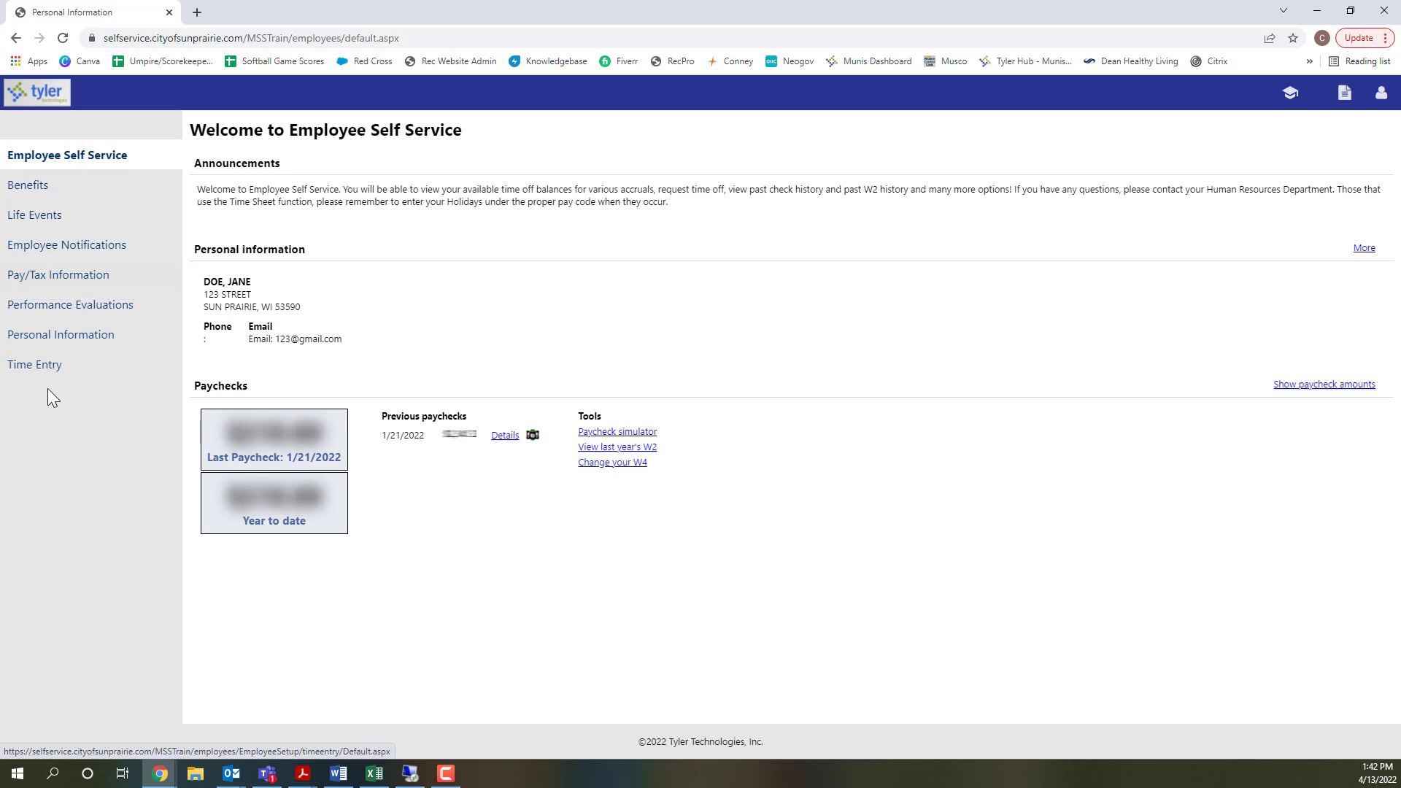
- View the check detail for the 1/21/2022 paycheck in the pay/tax information, and return to the paycheck list
left_click(55, 279)
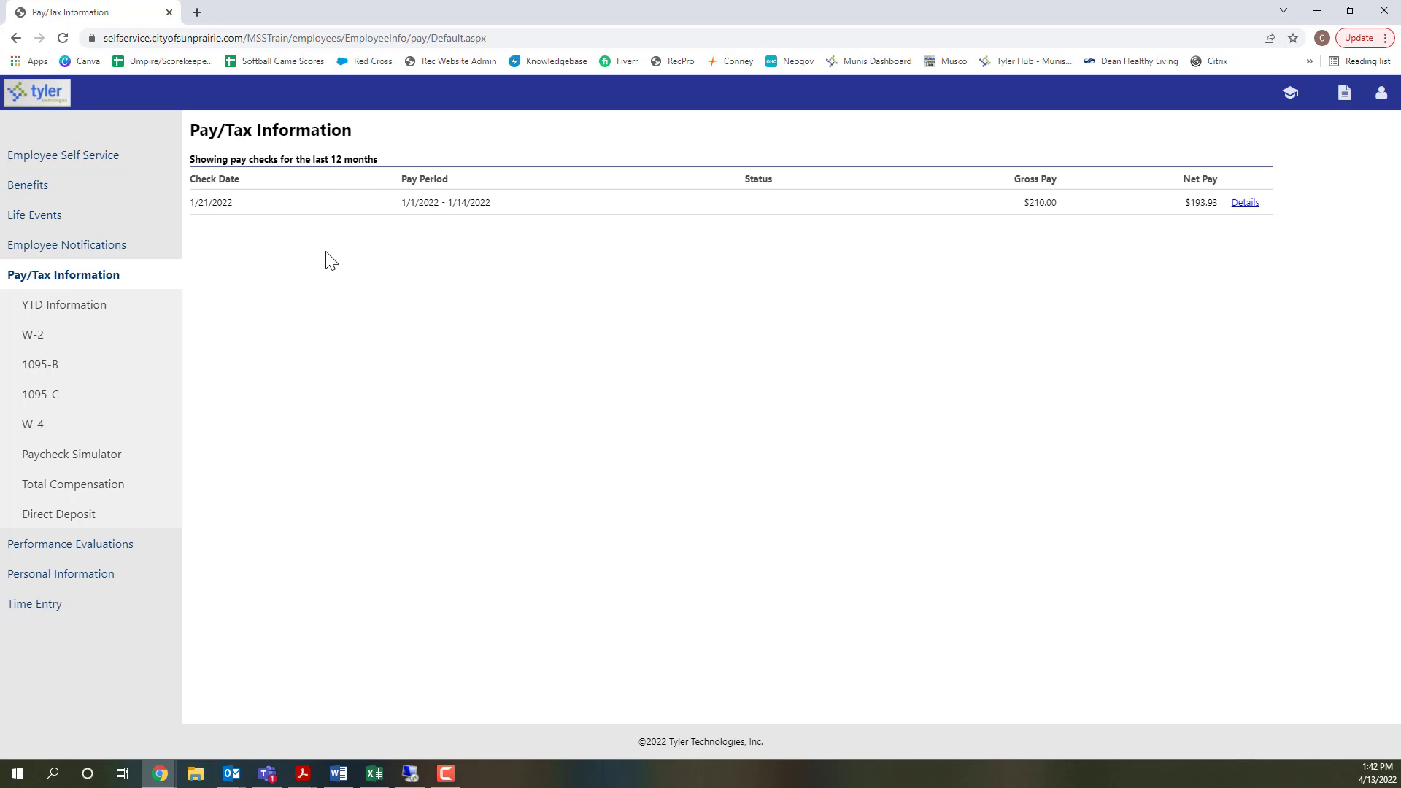
left_click_drag(193, 205, 501, 203)
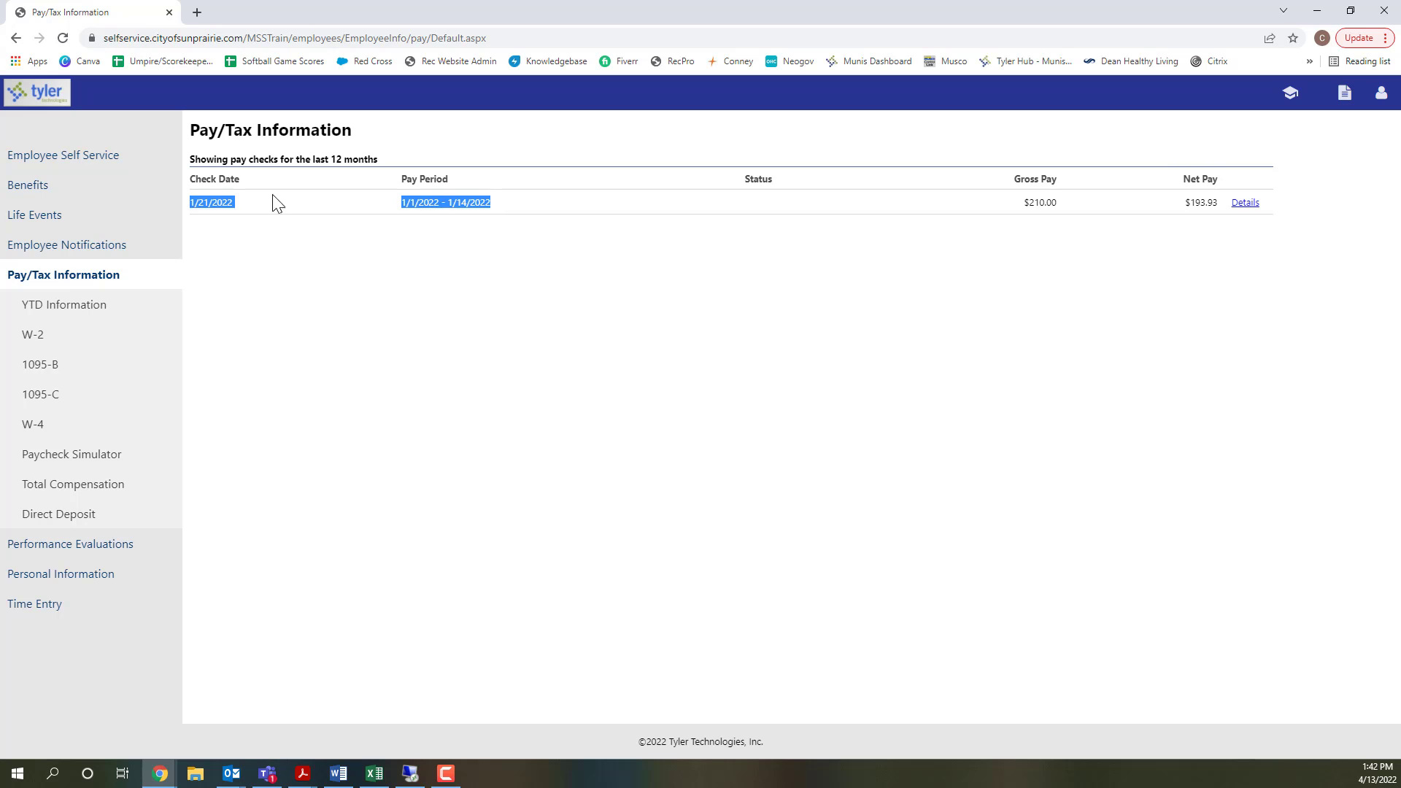
left_click(536, 270)
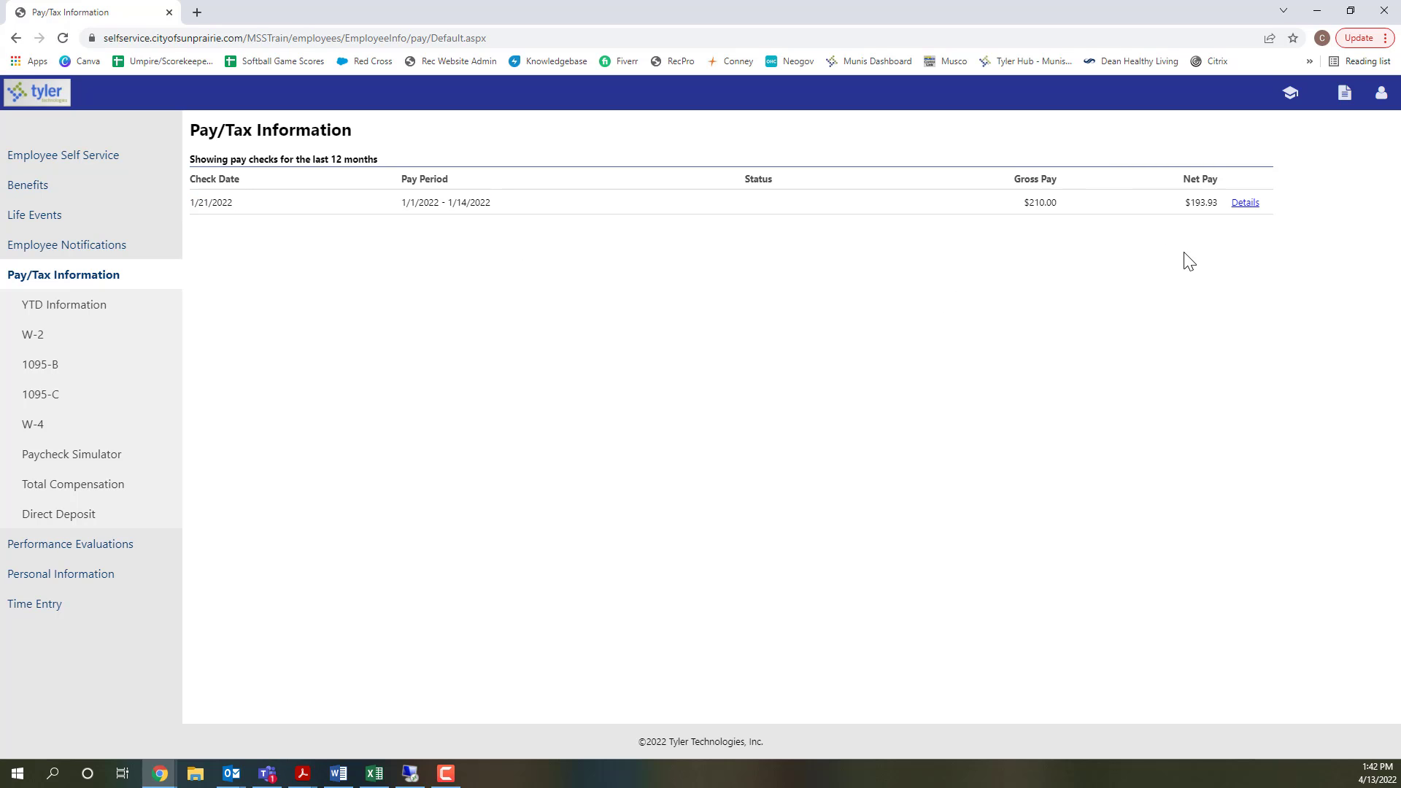
left_click(1244, 207)
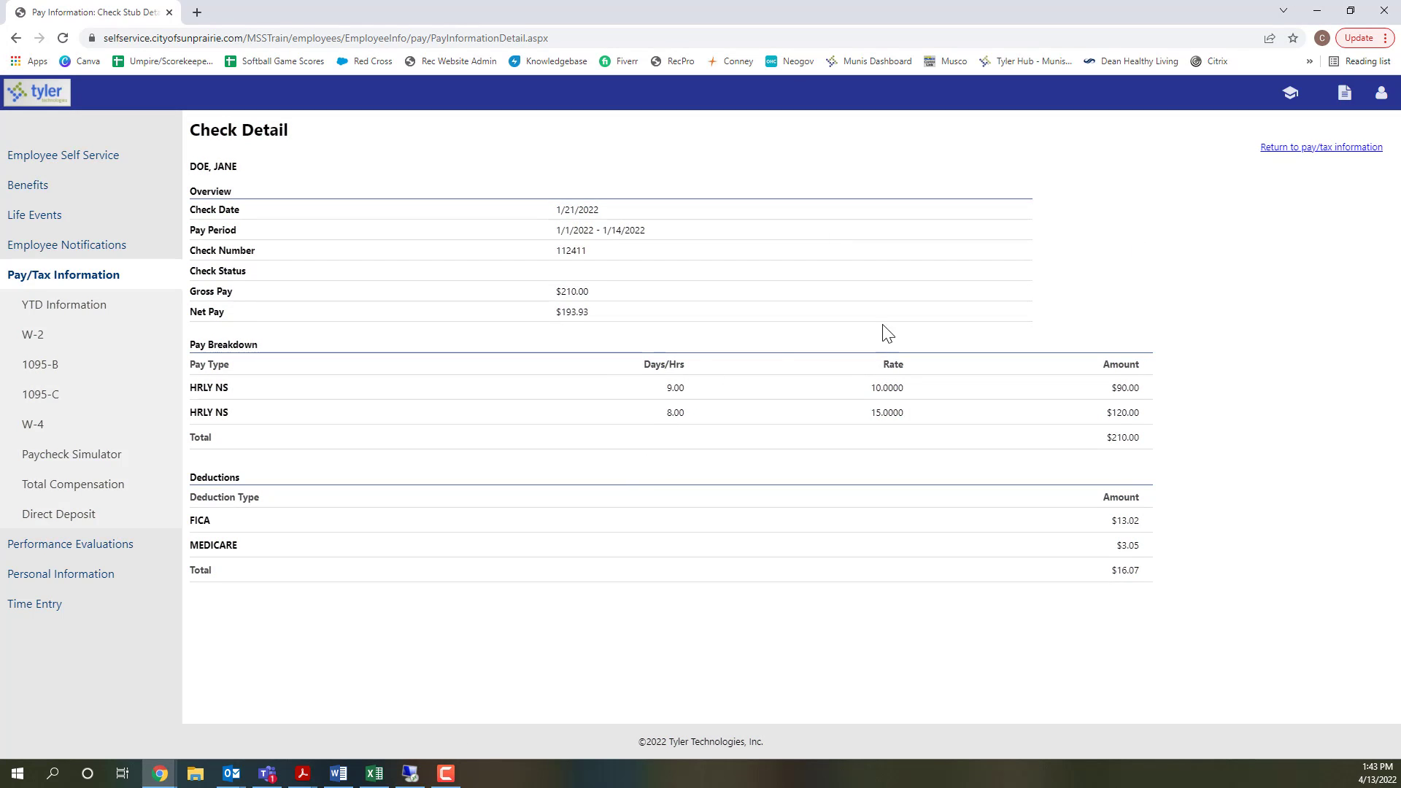
left_click(1308, 149)
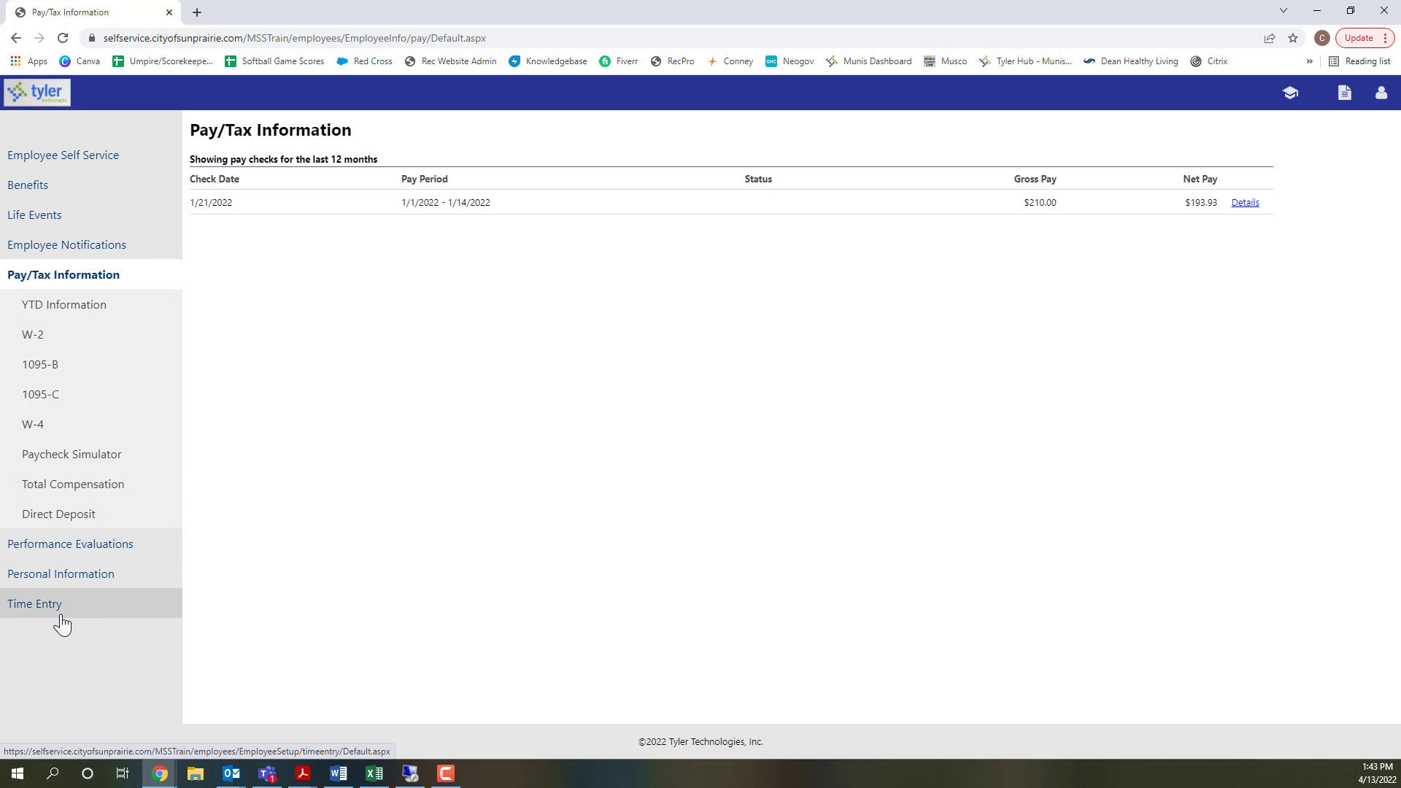
- Open the Enter Time timesheet for the week of 4/9 to 4/15
left_click(38, 608)
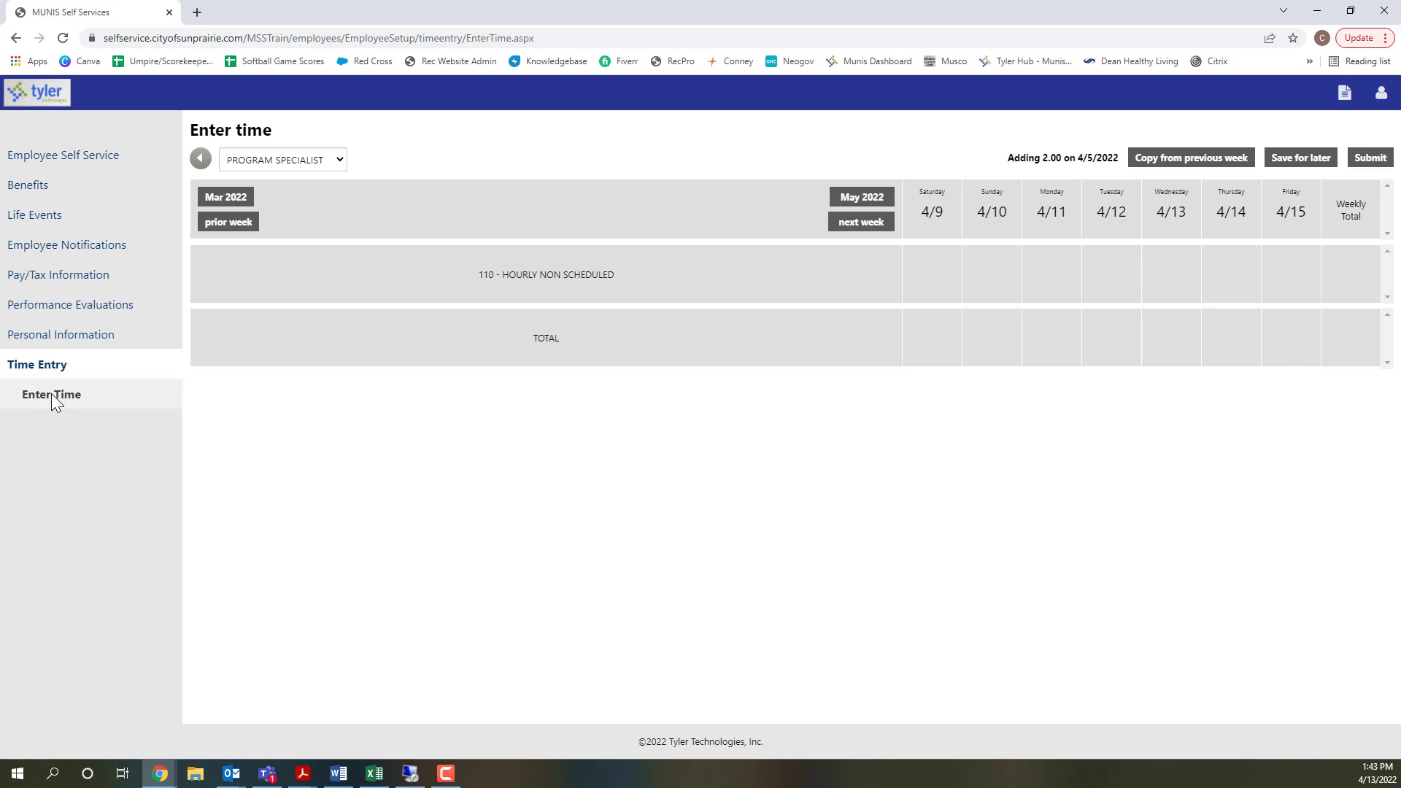
left_click(51, 394)
left_click_drag(921, 190, 1325, 191)
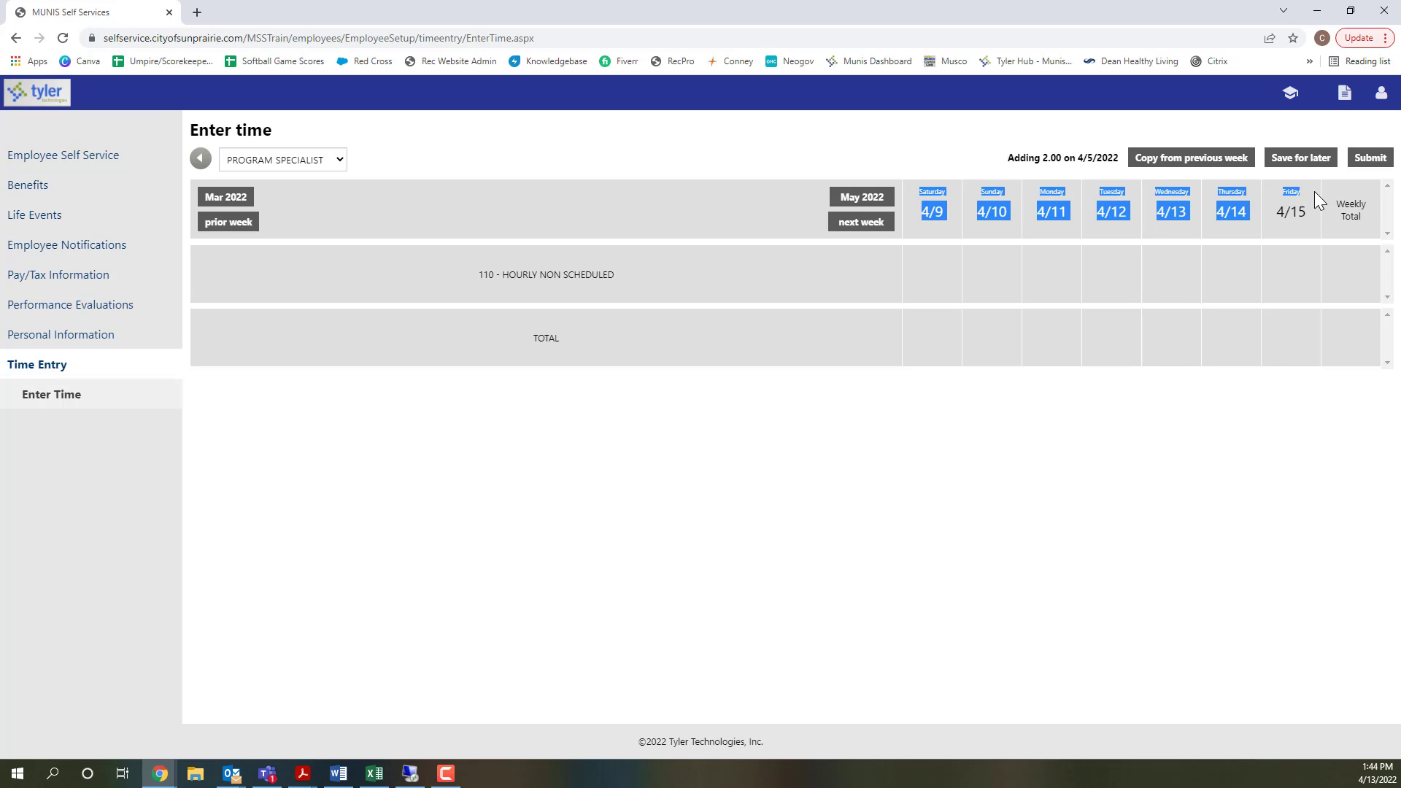
left_click(1078, 432)
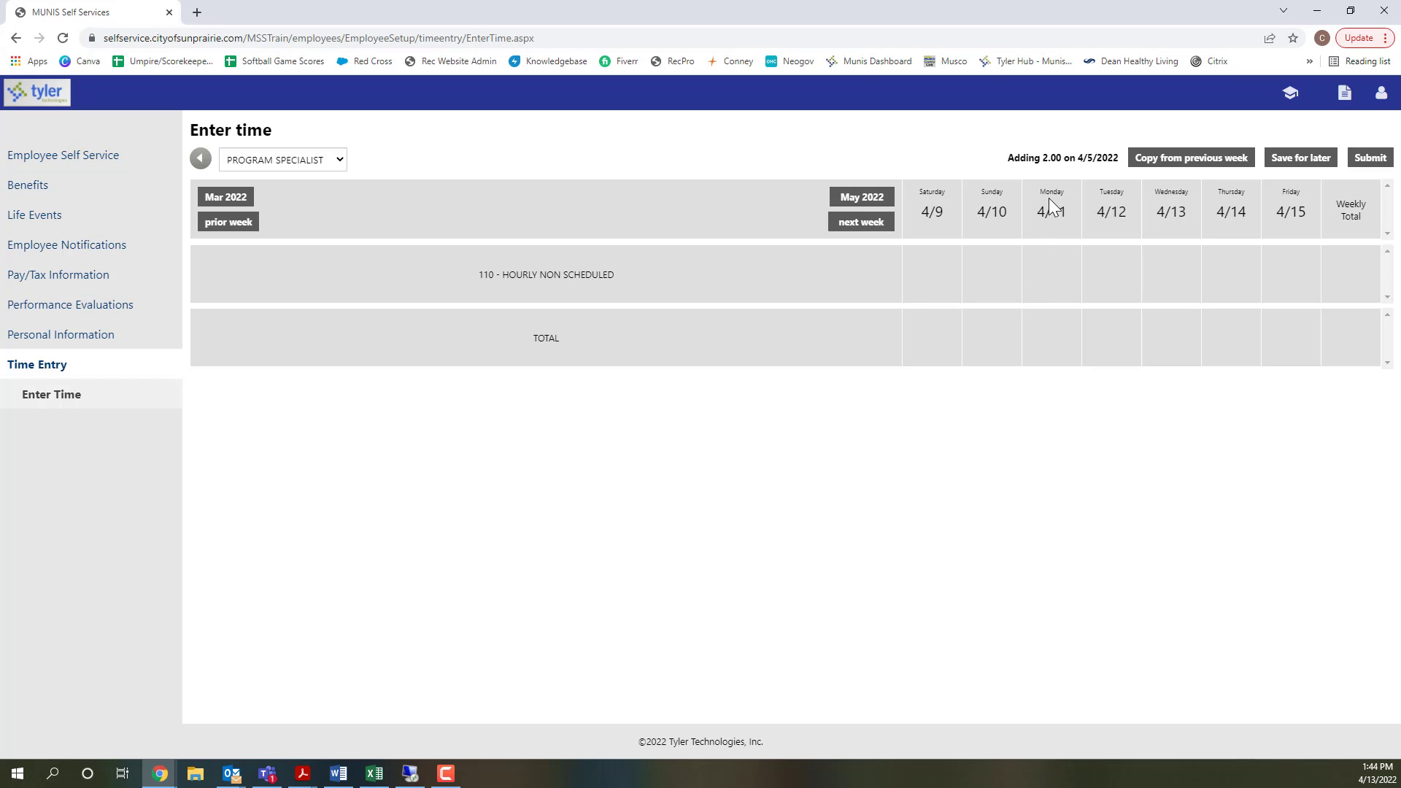
- Switch the timesheet's position to PROGRAM ATTENDANT
left_click(1046, 275)
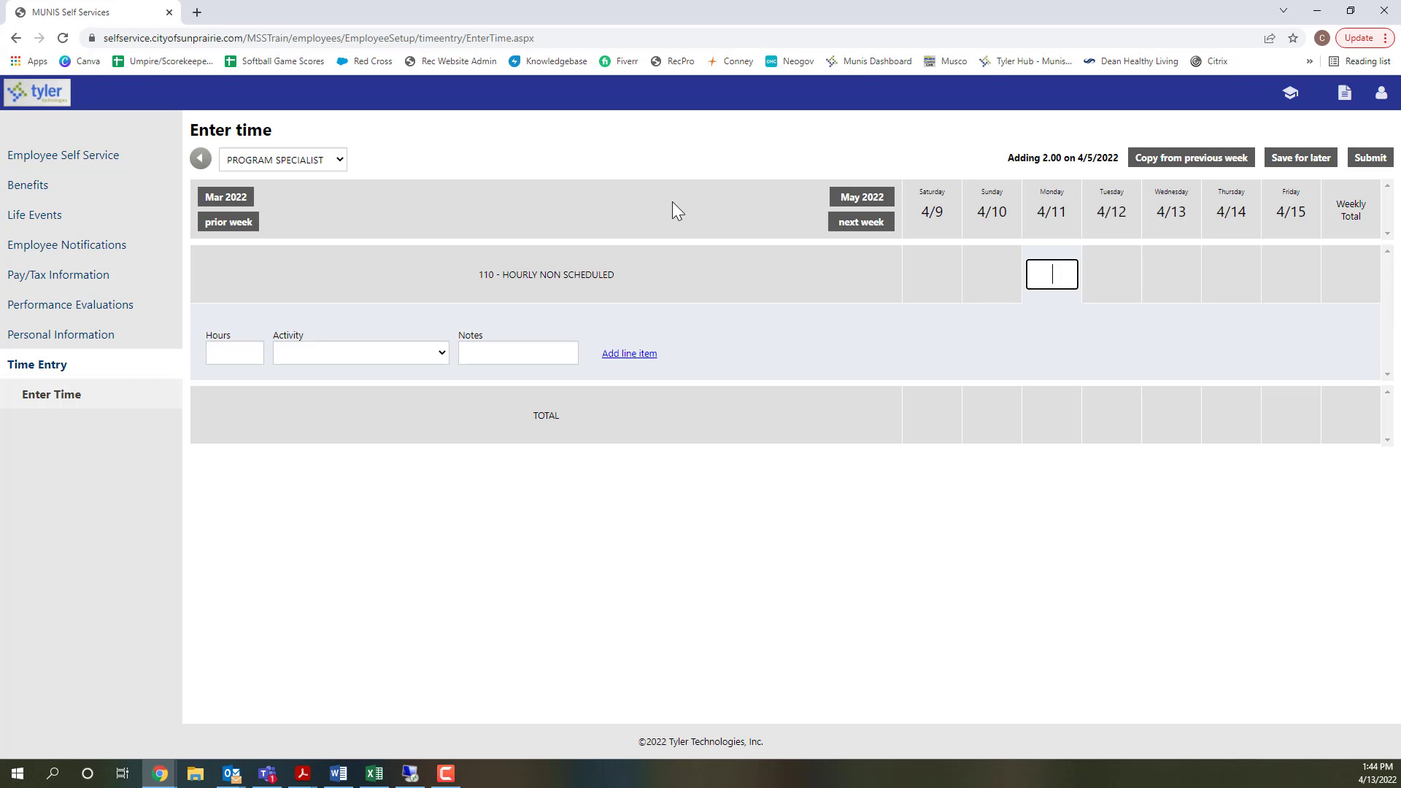
left_click(318, 168)
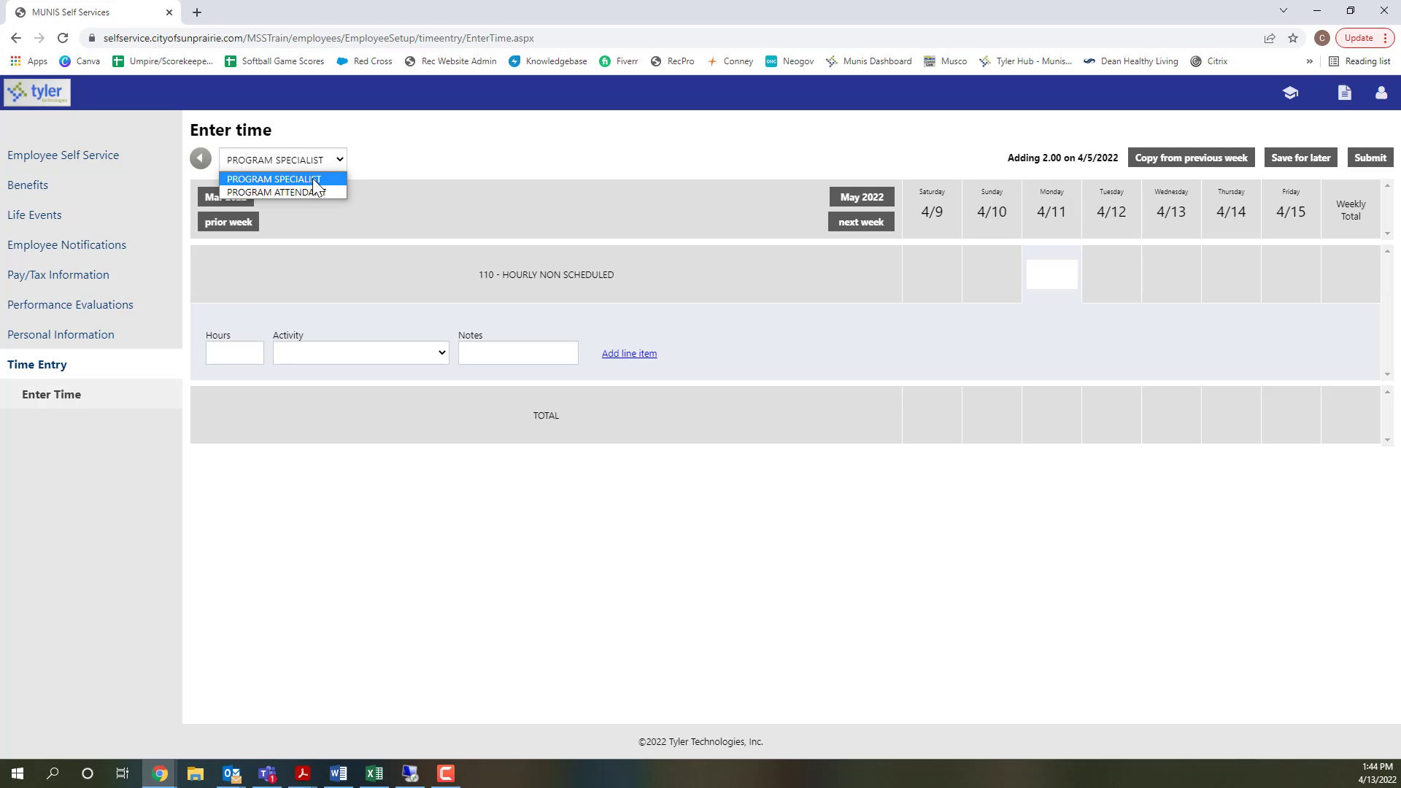
left_click(398, 155)
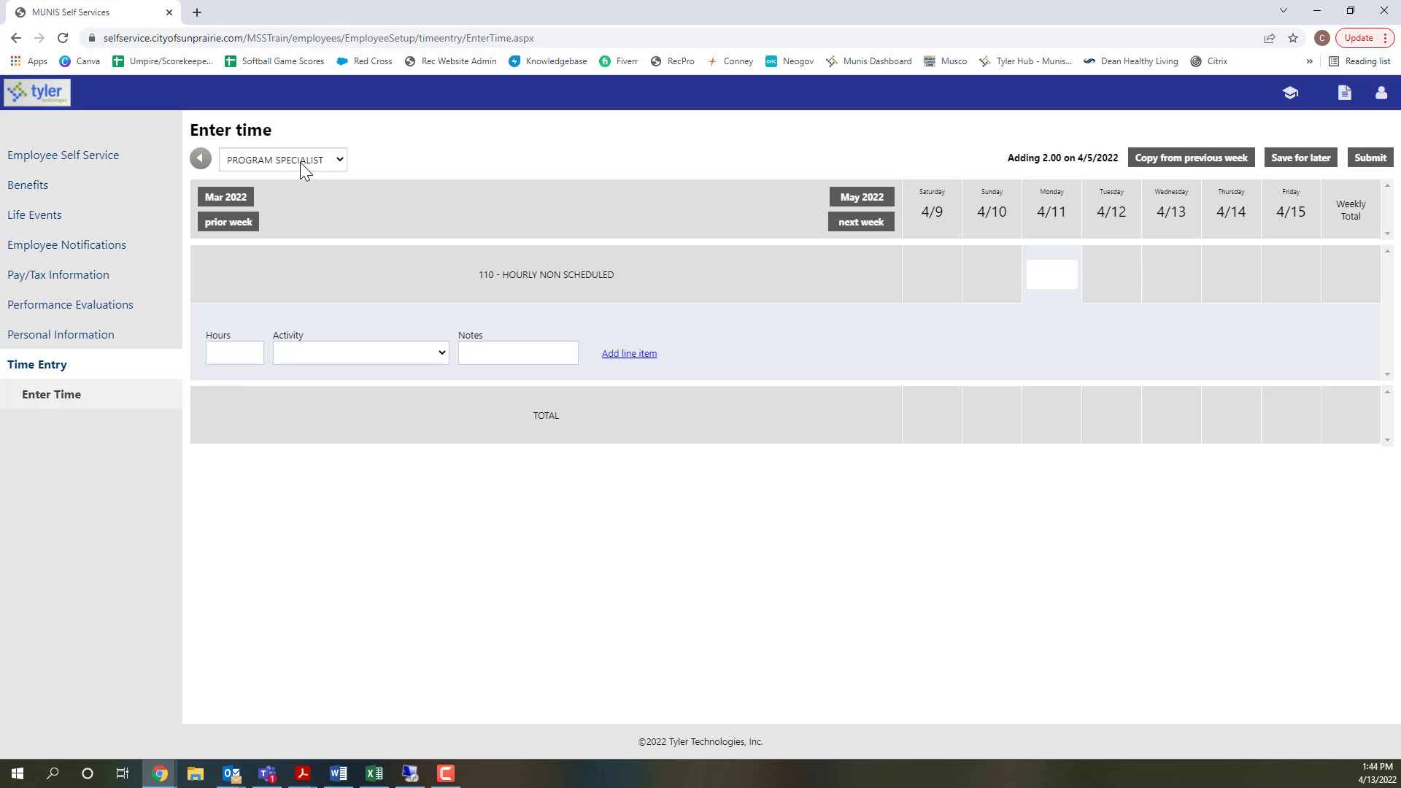
left_click(340, 166)
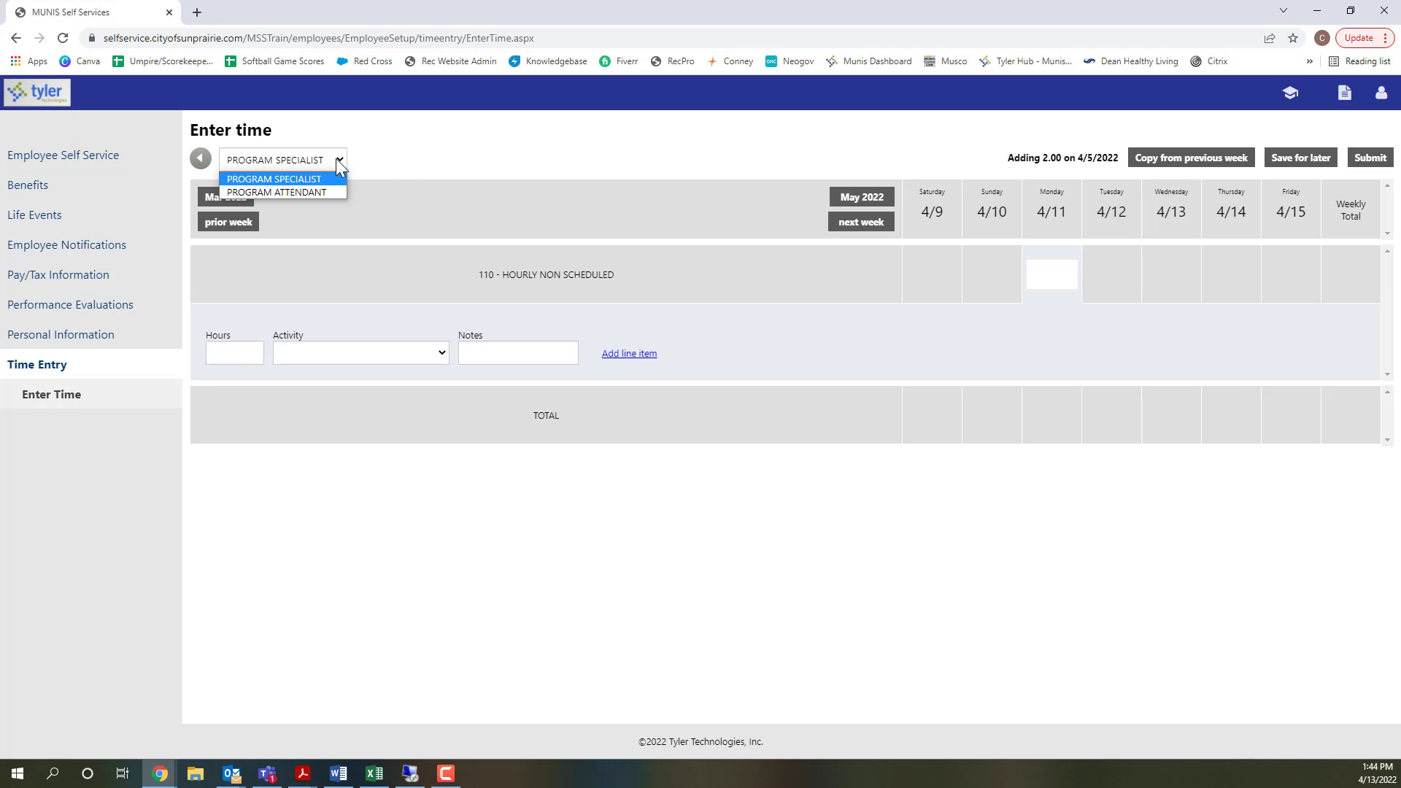
left_click(295, 195)
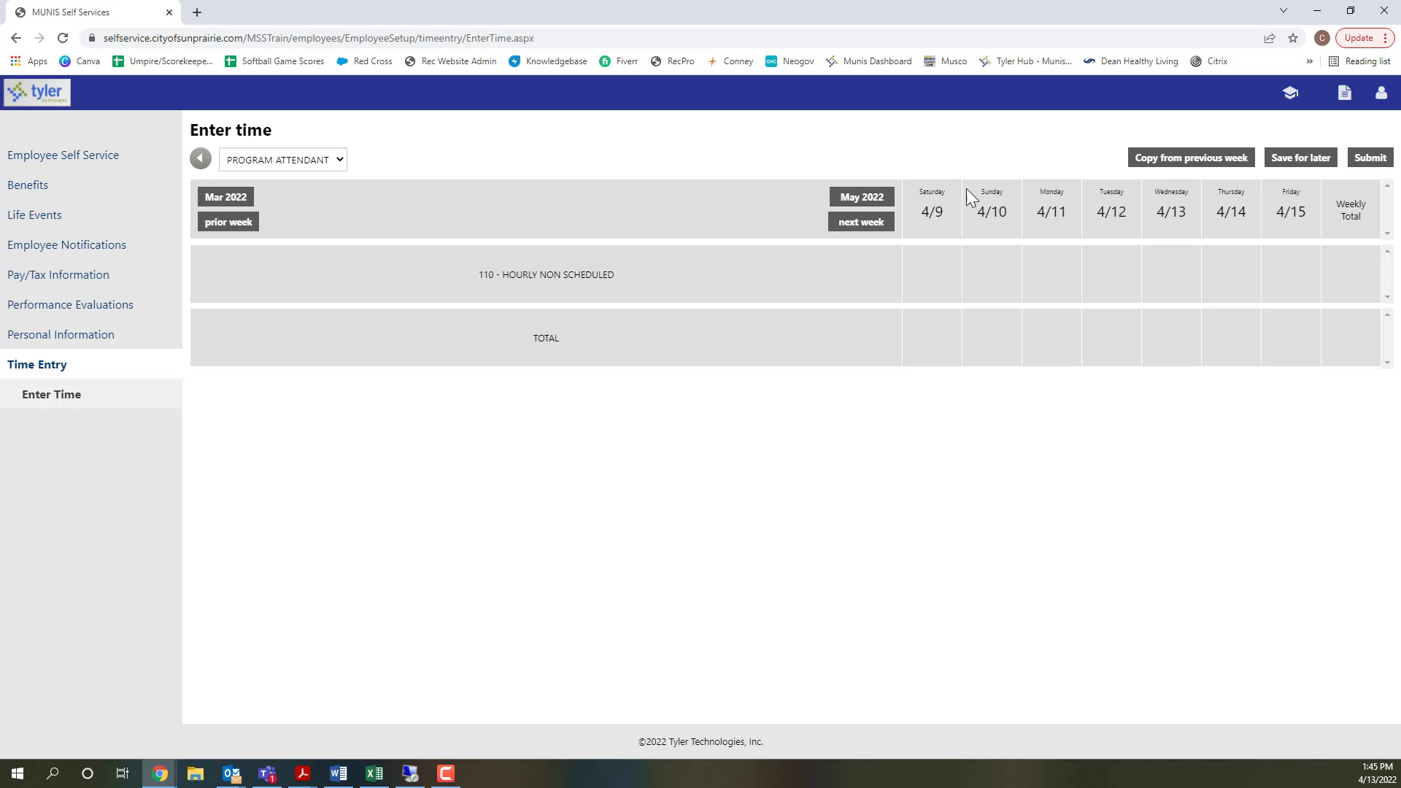
- Fill in 1.75 hours with the PRESCHOOL CAMPS activity for Monday 4/11
left_click(1051, 273)
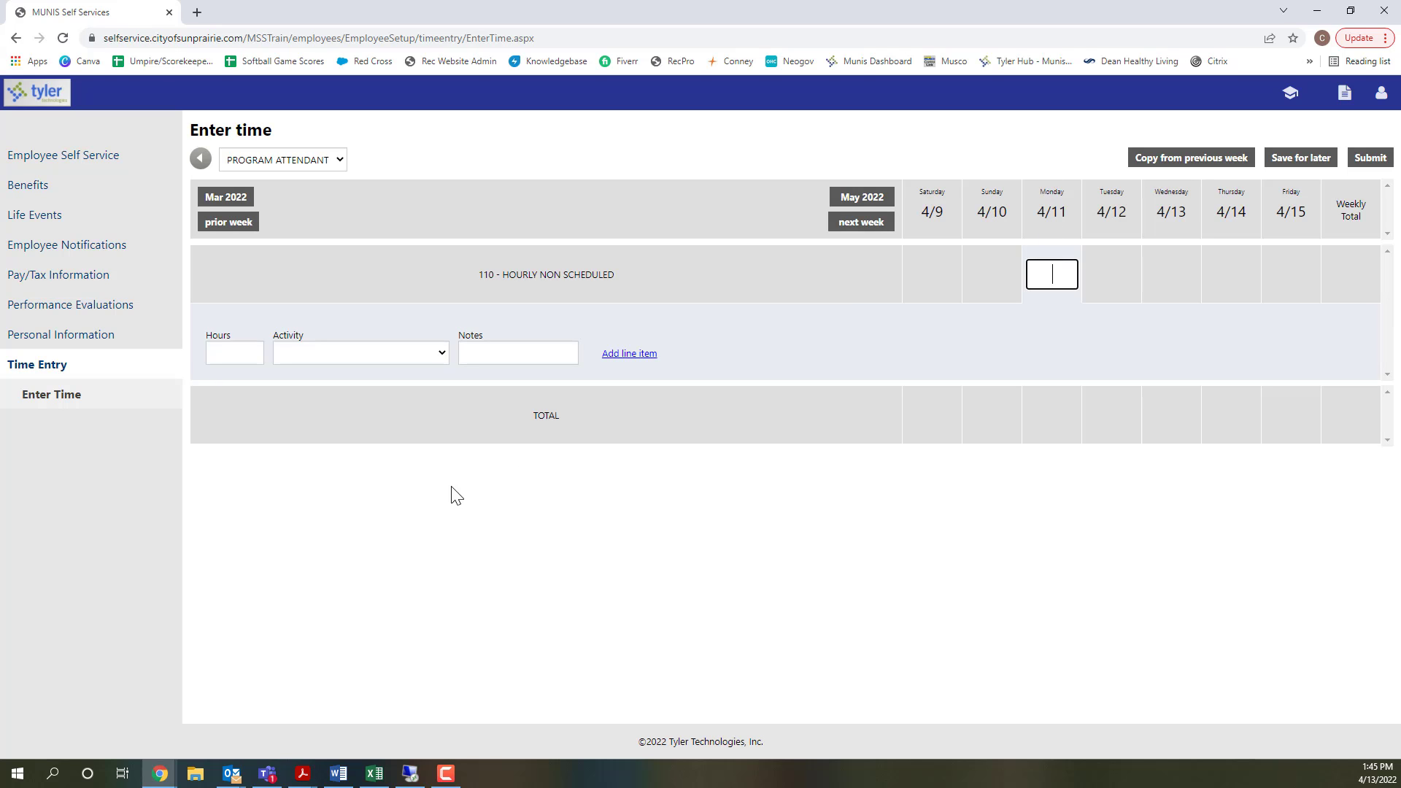
left_click(235, 351)
type("1.75")
left_click(348, 352)
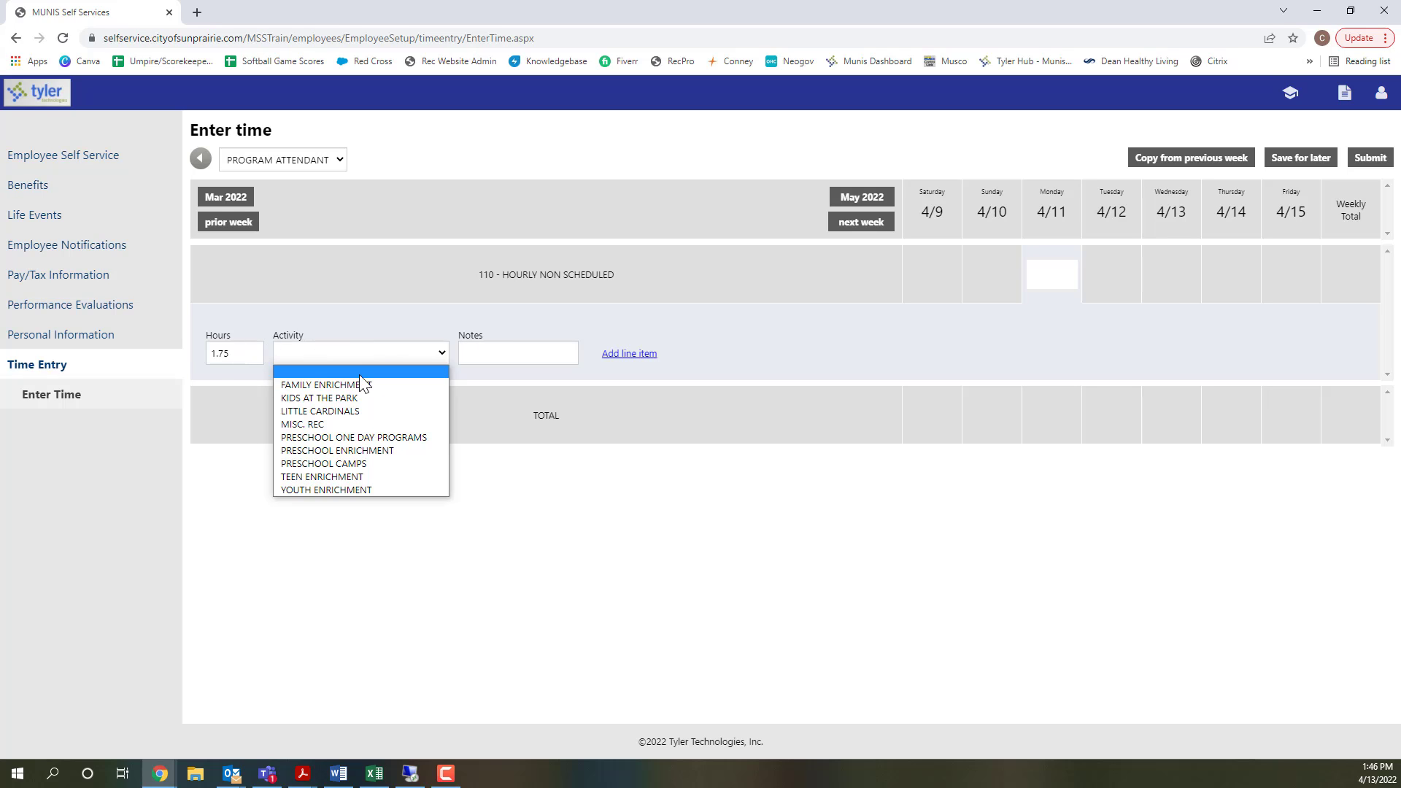
left_click(356, 465)
left_click(473, 358)
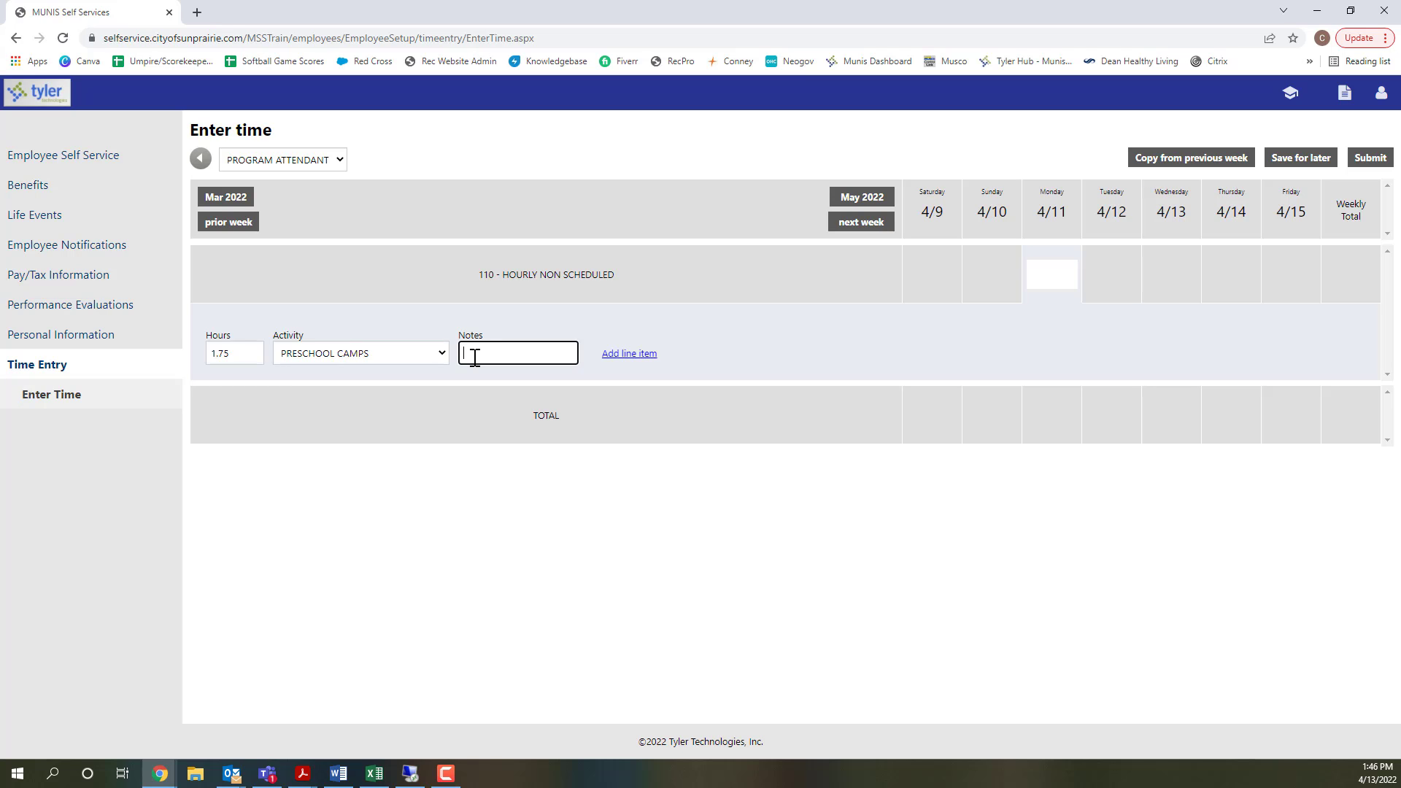
left_click(357, 356)
left_click(357, 356)
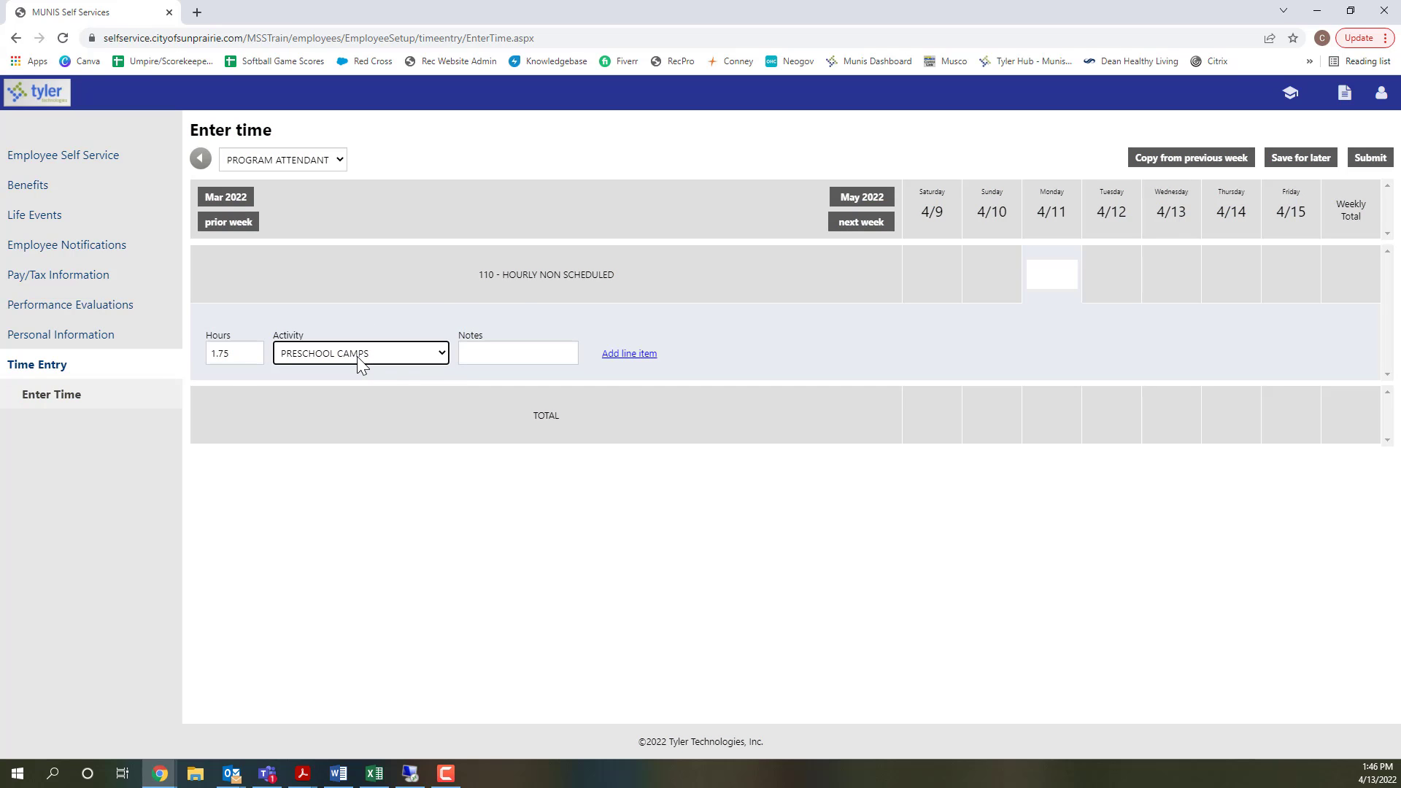
- Enter the note "Preschoolers in the Park Camp: 12:00-1:45 pm" for the Monday hours and add the line item
left_click(478, 353)
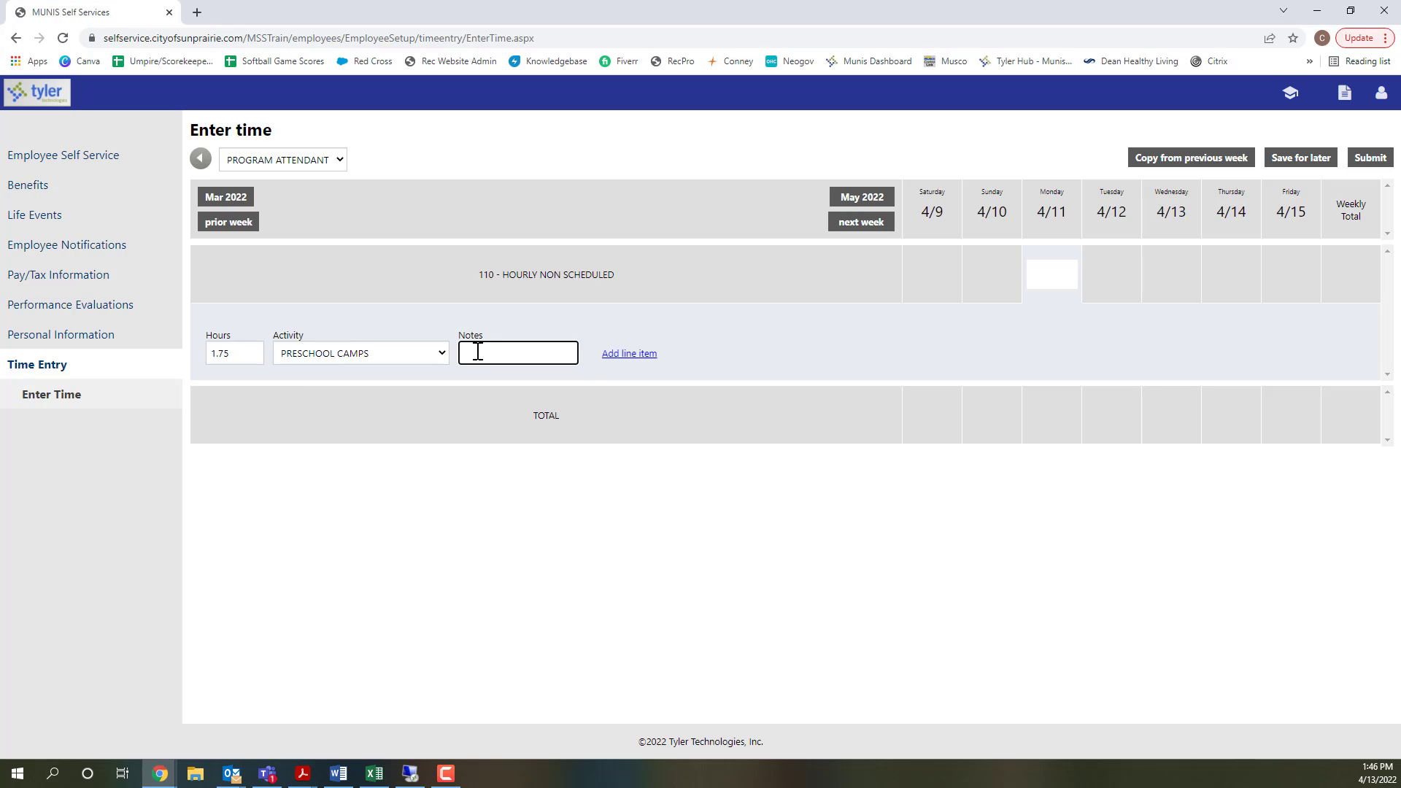
type("Preschool ")
type("ers")
type("in the Park")
type(" Camp")
type(": ")
type(" 12:00")
type("-")
type("1:45 pm")
left_click(631, 356)
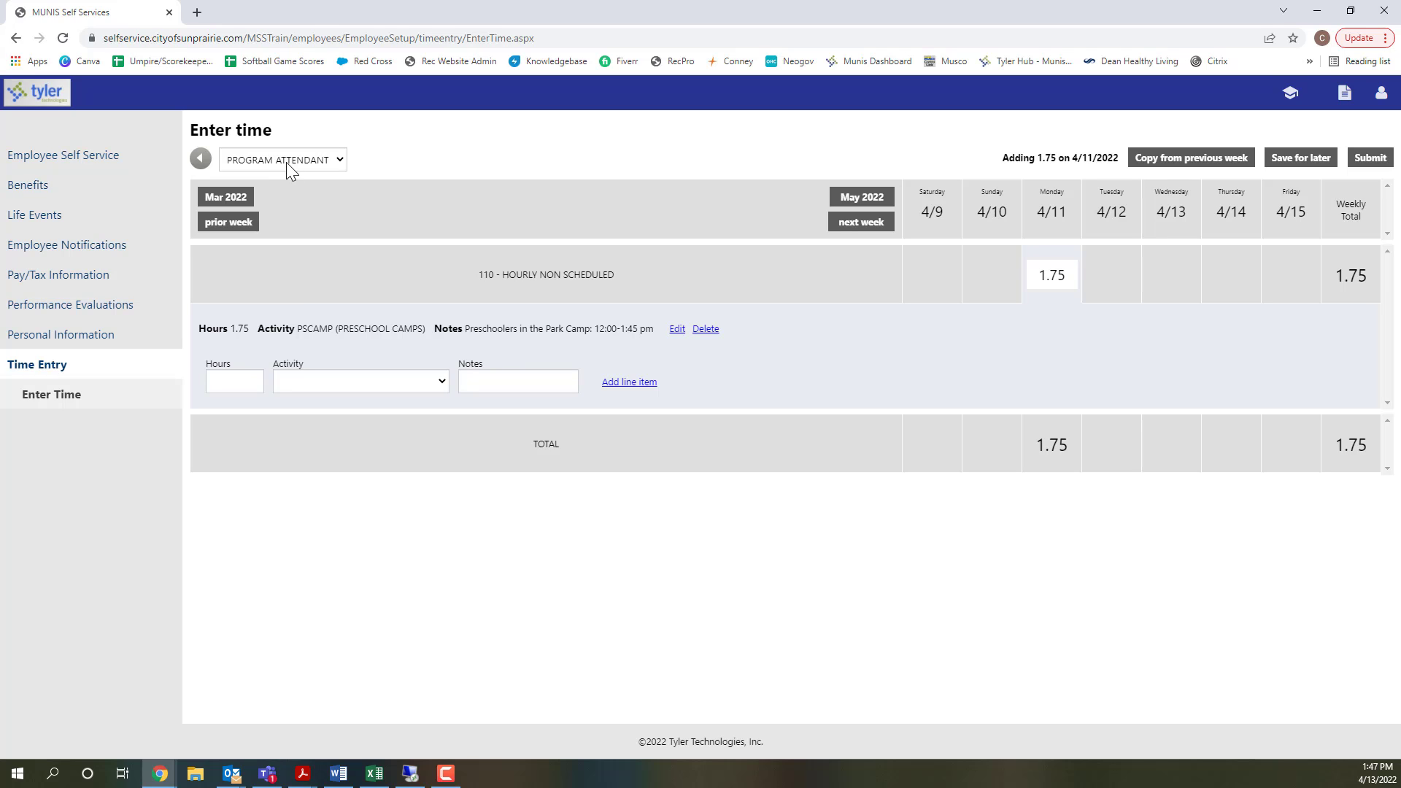
- Add a second Monday line item of 2.5 hours for LITTLE CARDINALS, noted "Little Cardinals: 4:00-6:30 pm", and save the time for later
left_click(236, 381)
left_click(317, 383)
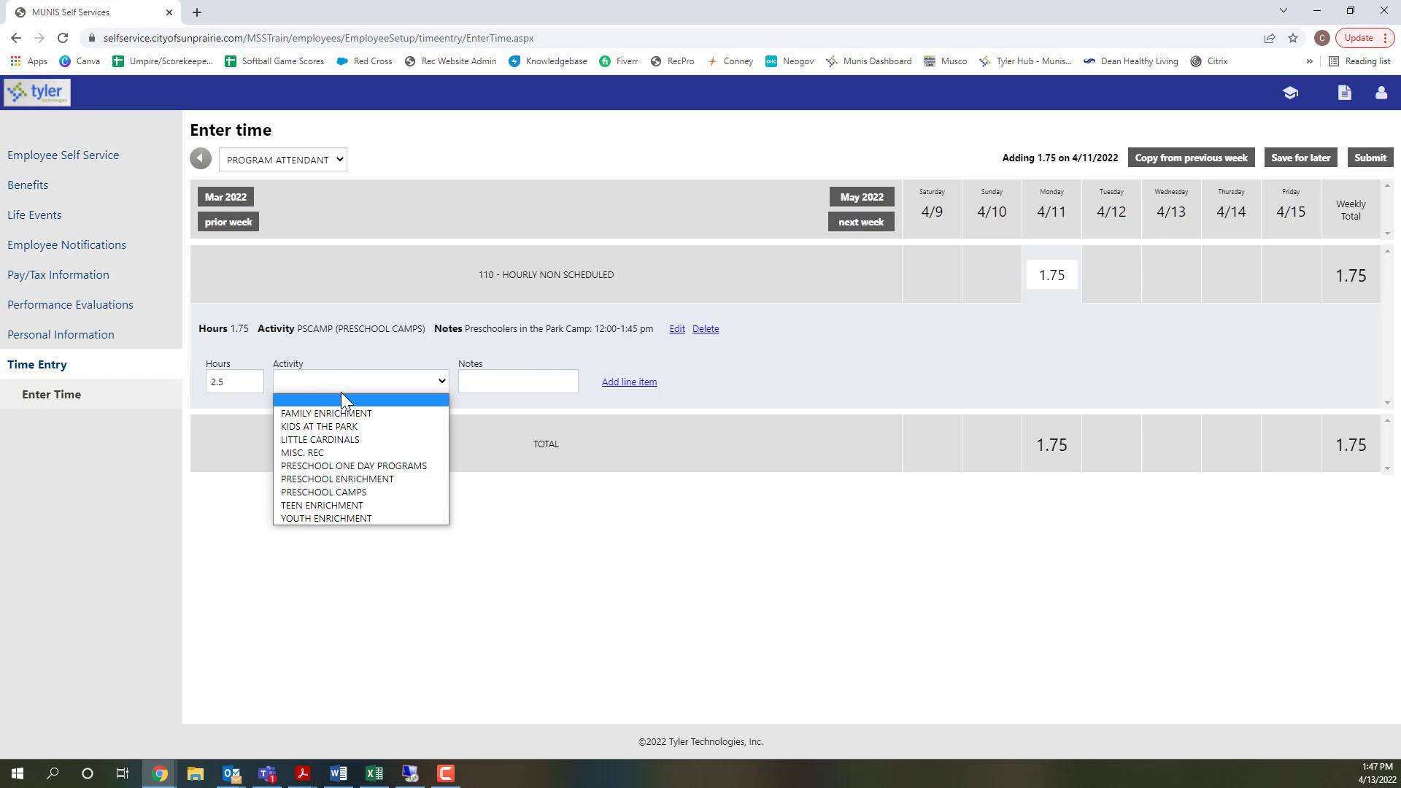
left_click(339, 438)
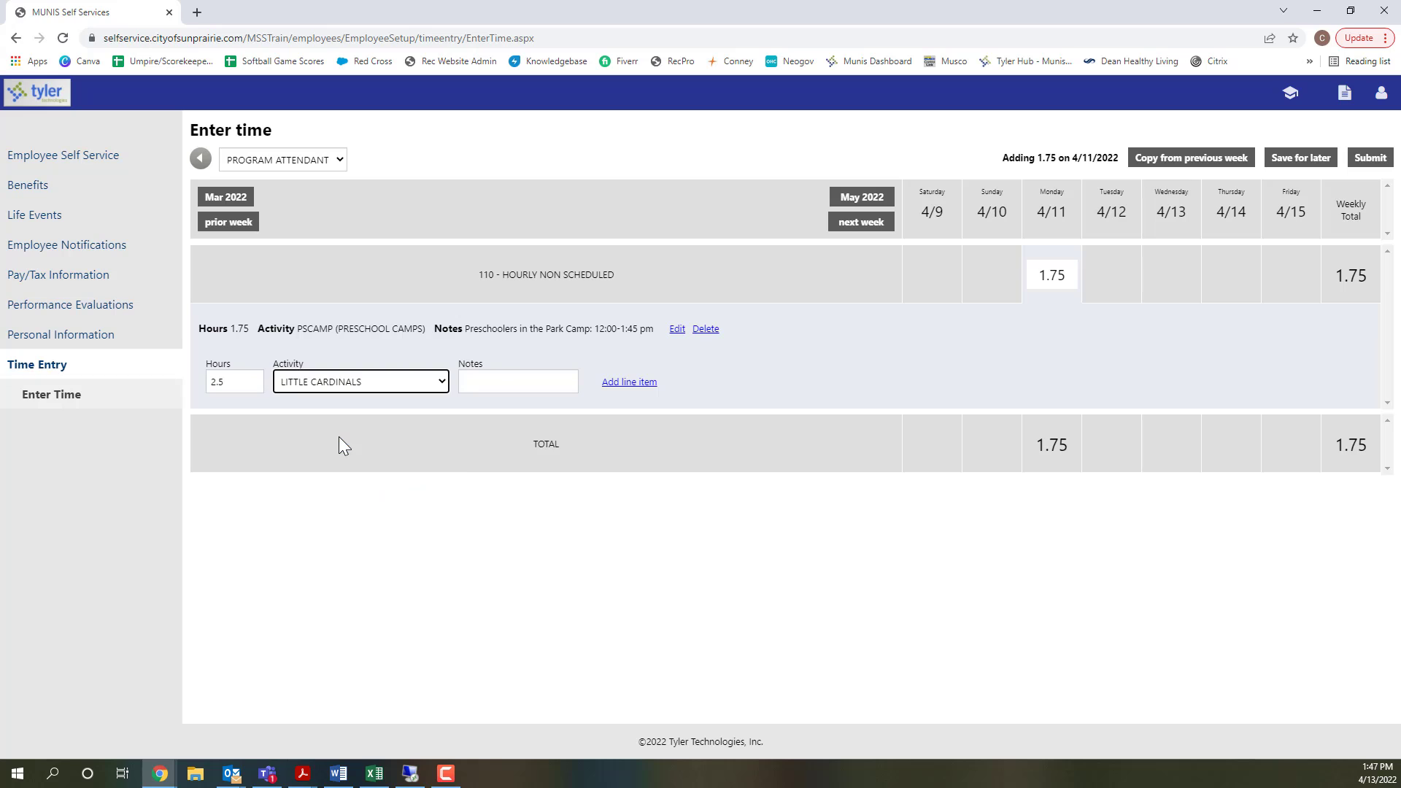
left_click(503, 381)
type("Littel")
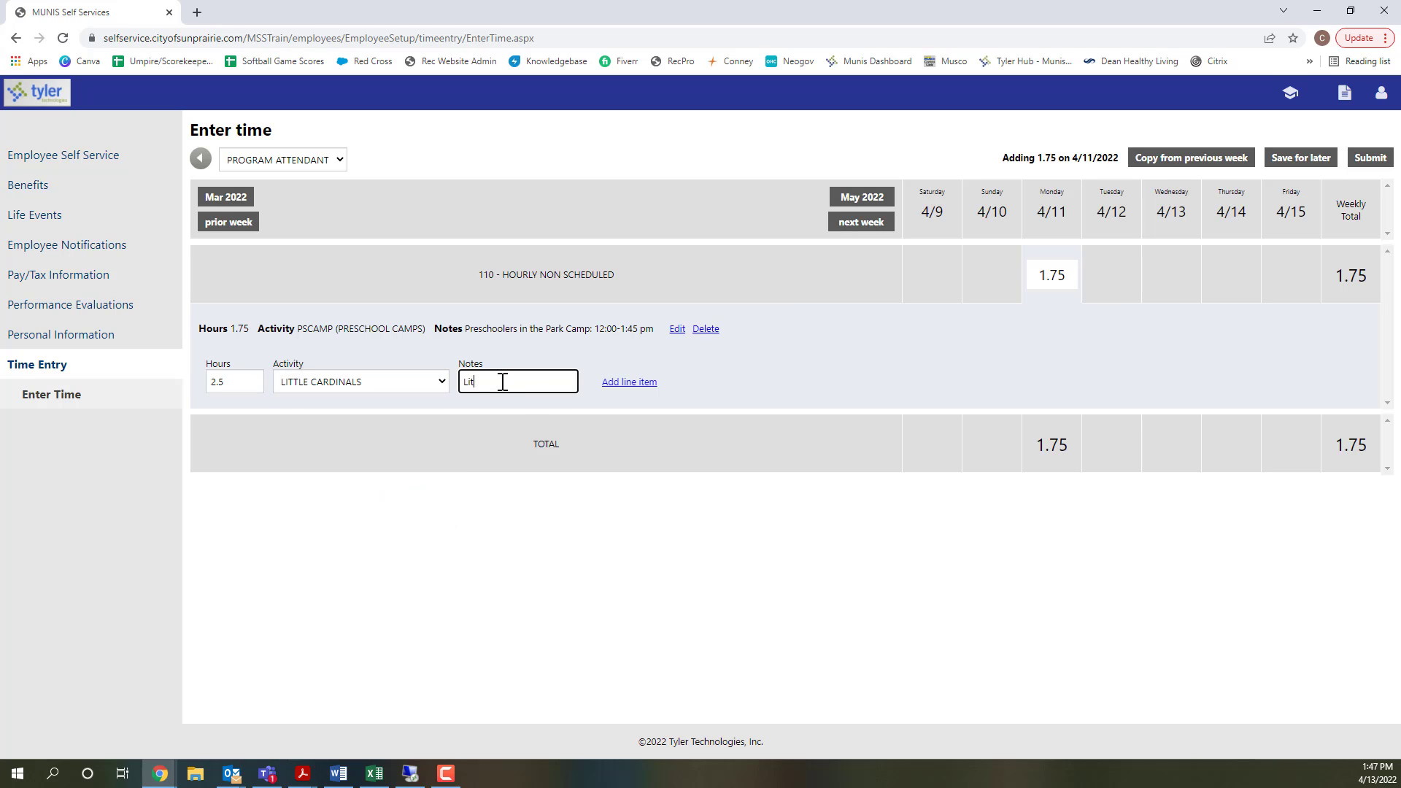
key("BackSpace")
type("le Cardinals: 4:00-6:30 pm")
left_click(617, 382)
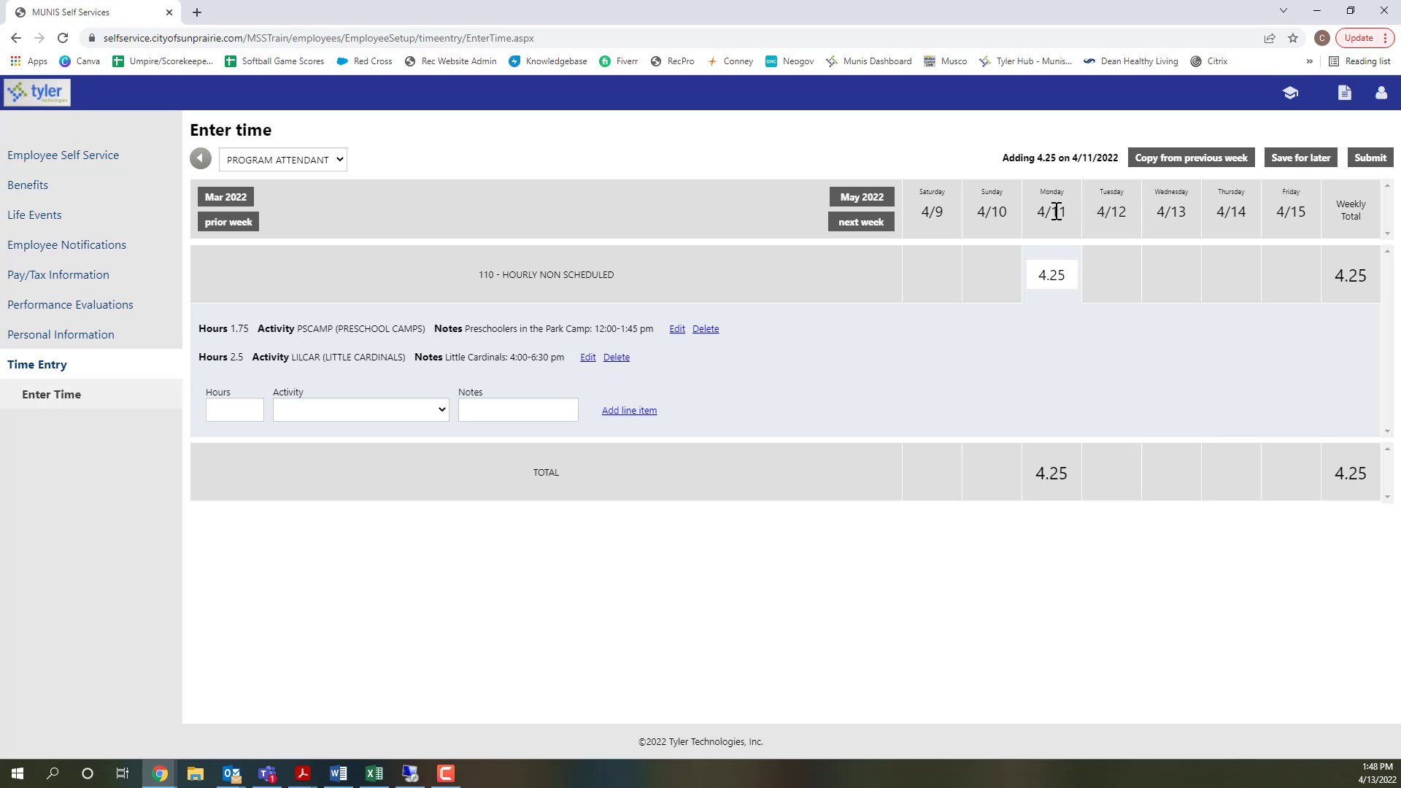
left_click(1293, 162)
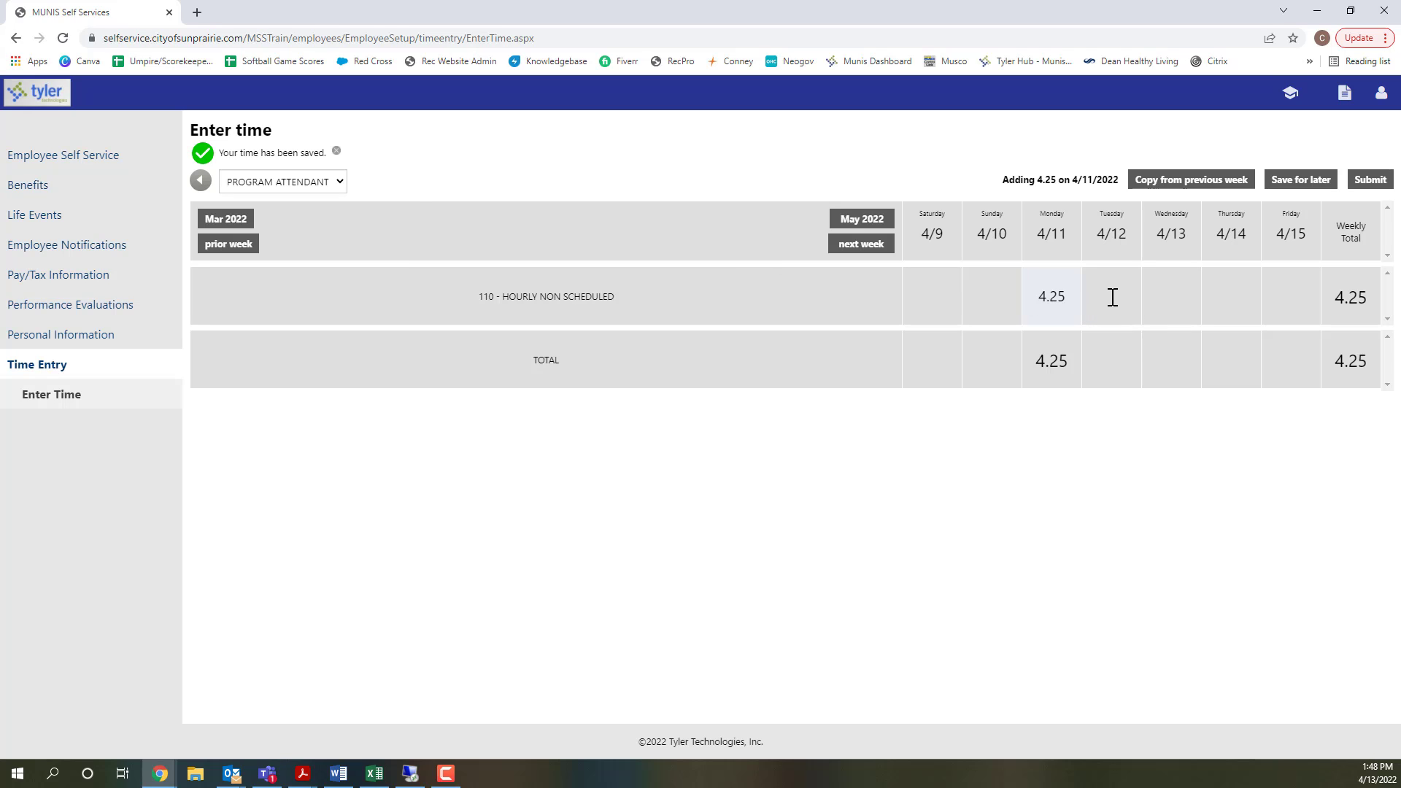
- Switch the position to PROGRAM SPECIALIST and fill in 5 hours of YOUTH ENRICHMENT for Tuesday 4/12
left_click(278, 183)
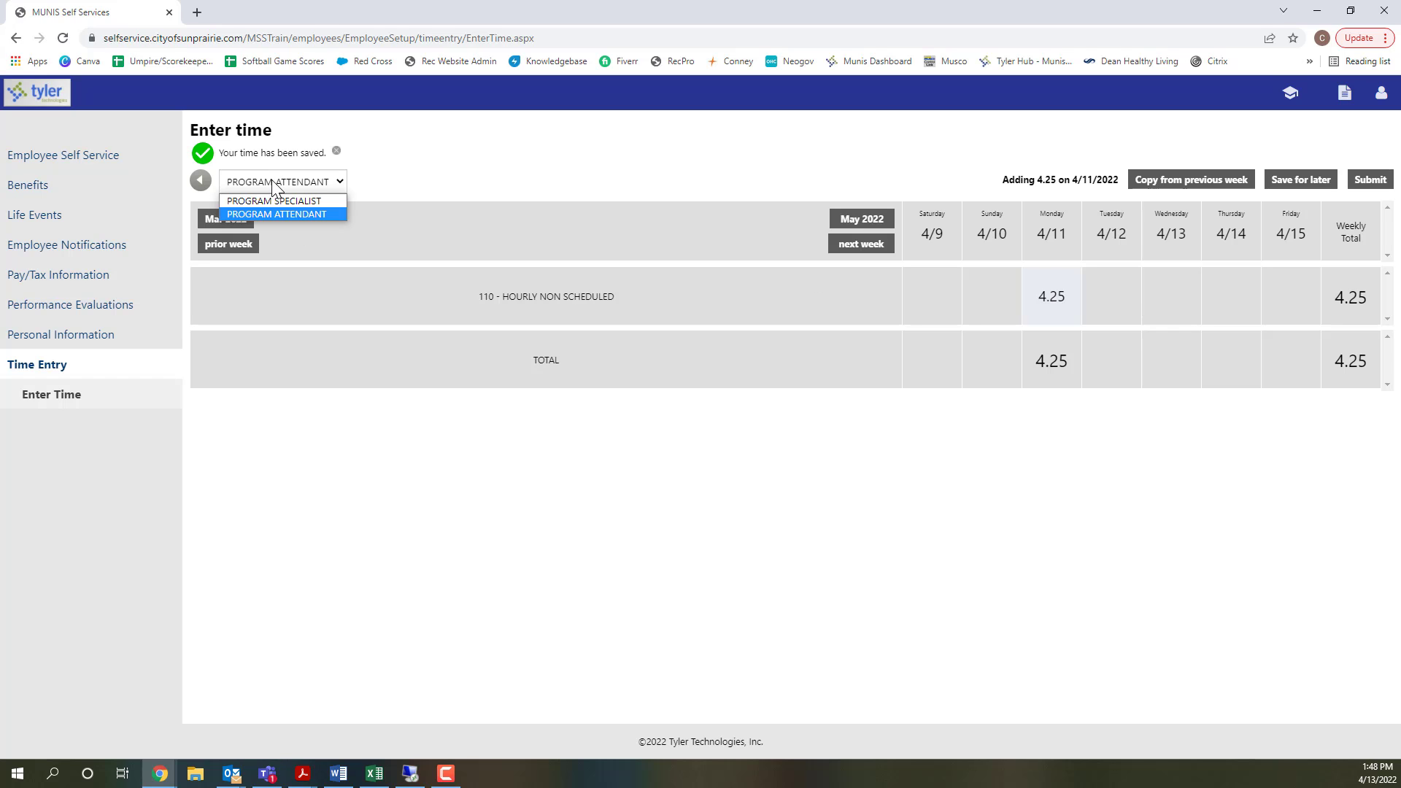
left_click(307, 204)
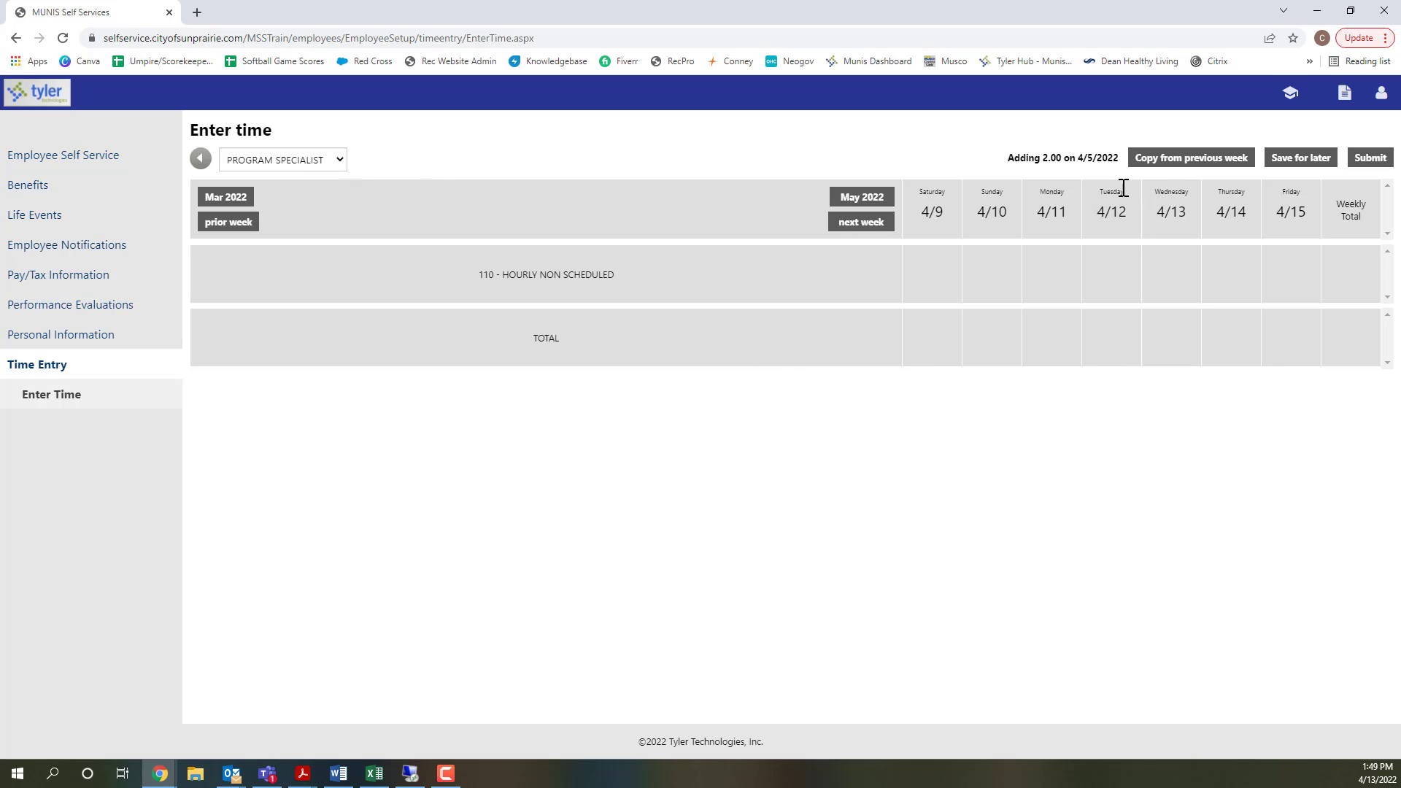
left_click(1112, 273)
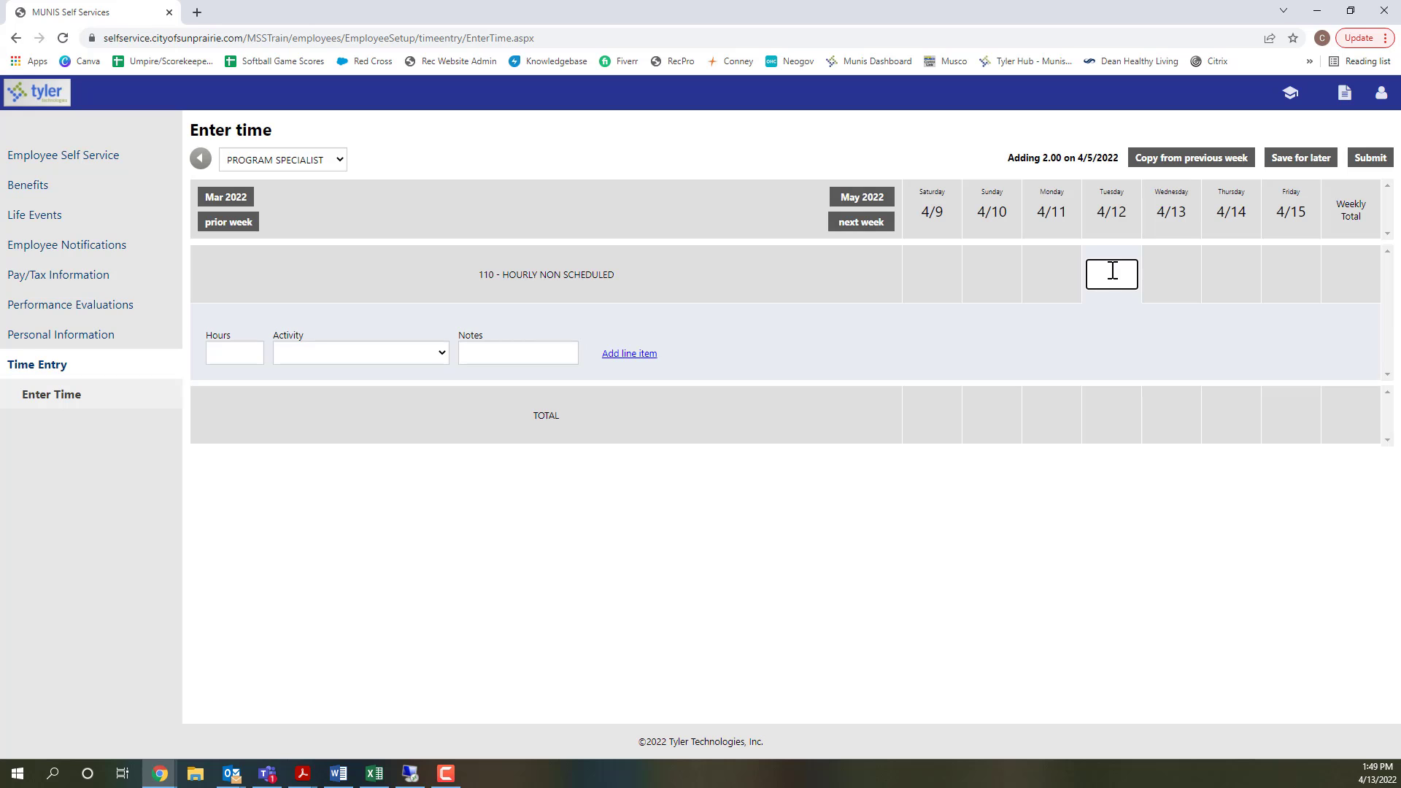
left_click(233, 351)
left_click(304, 348)
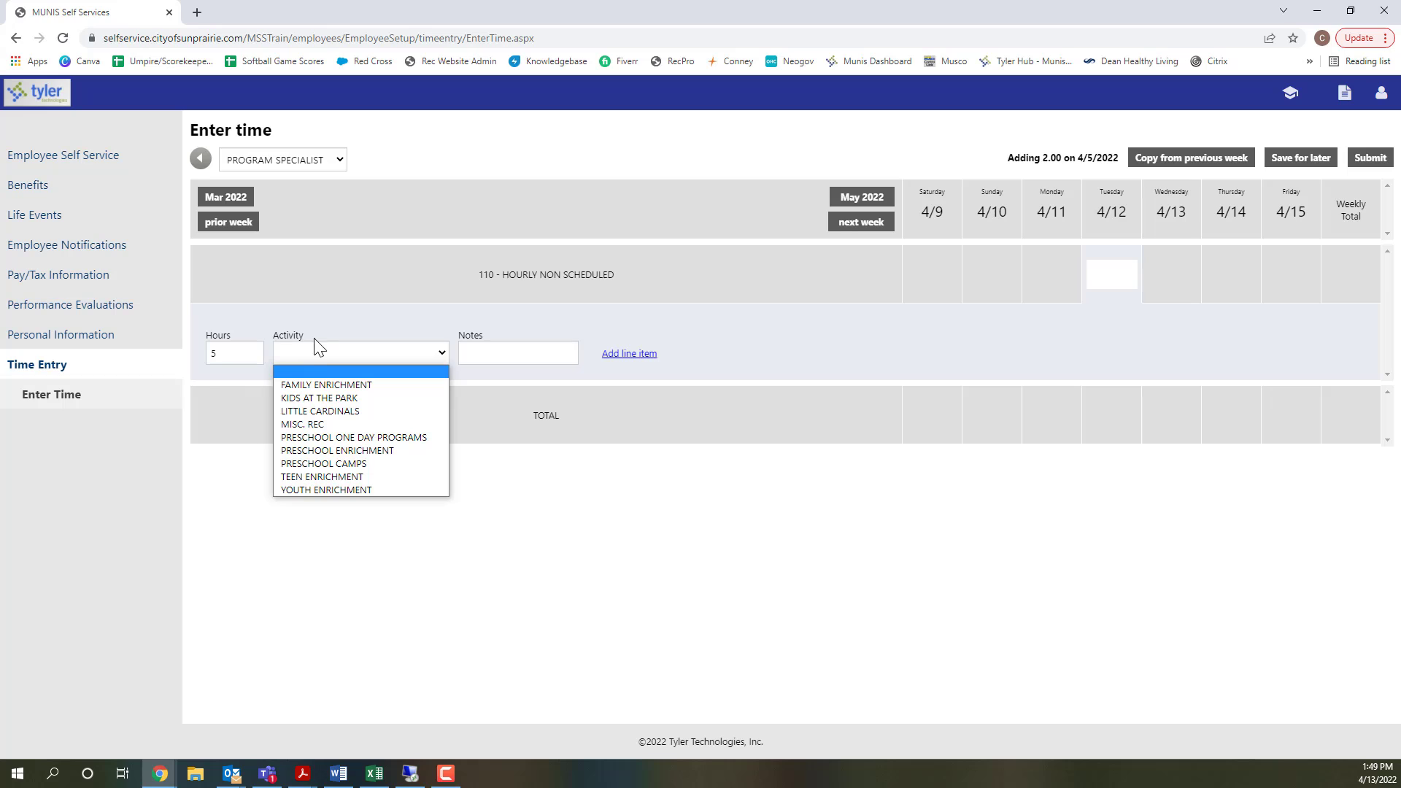
left_click(339, 488)
- Add the Tuesday line item with the note "Youth arts & crafts: 1:00-6:00 pm" and save the time for later
left_click(490, 356)
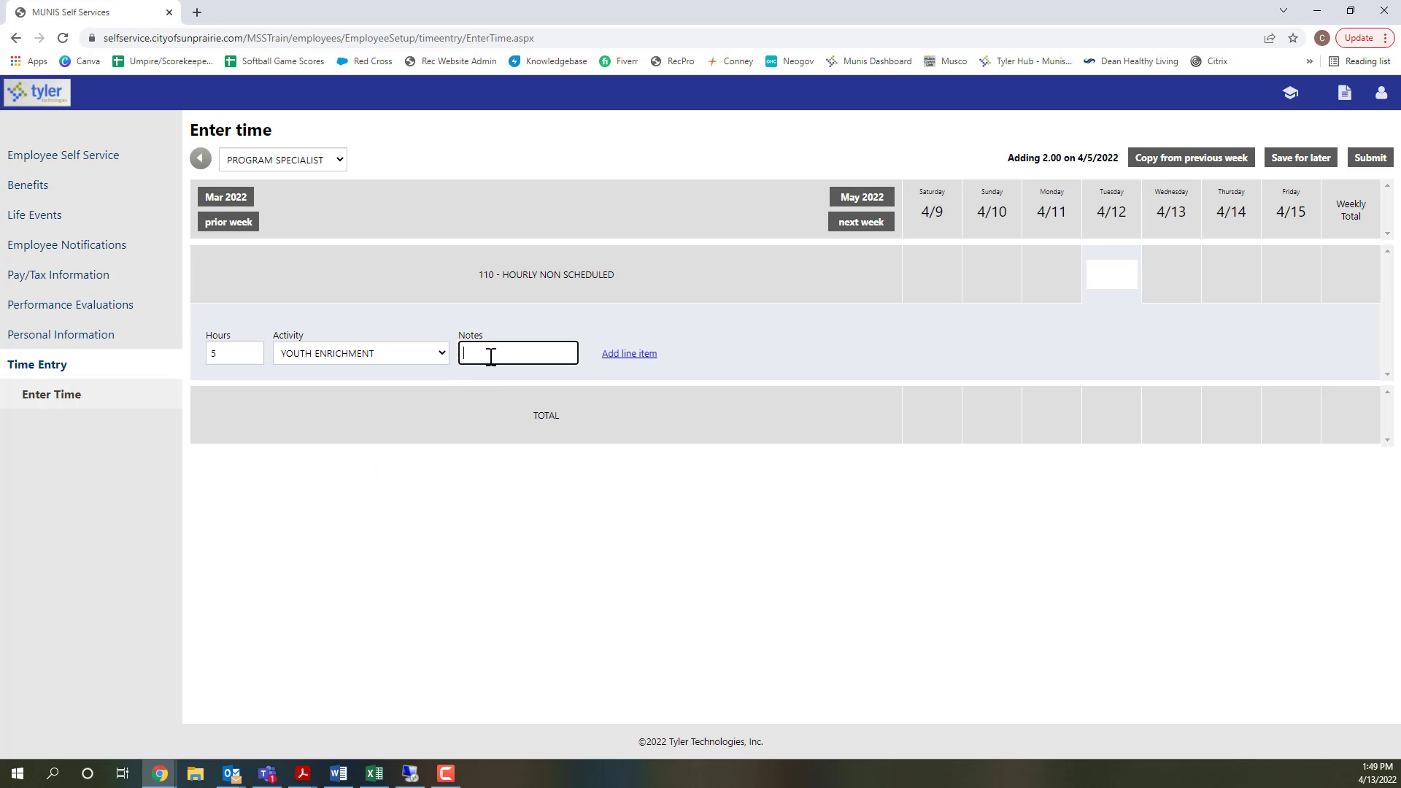
type("Youth Arts ")
type("& crafts")
type(": ")
type(" 1:0")
type("0-6:00 pm")
left_click(615, 357)
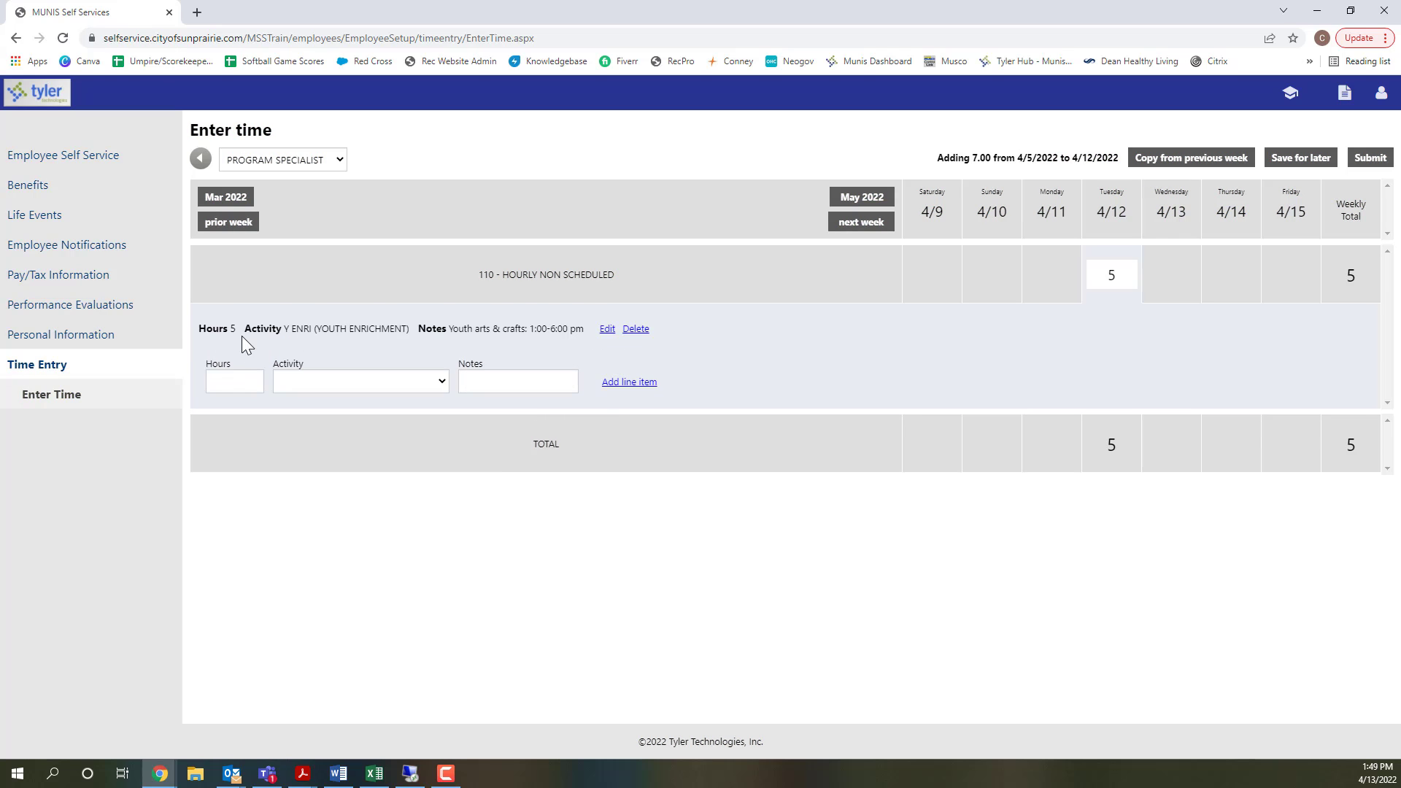
left_click(1298, 162)
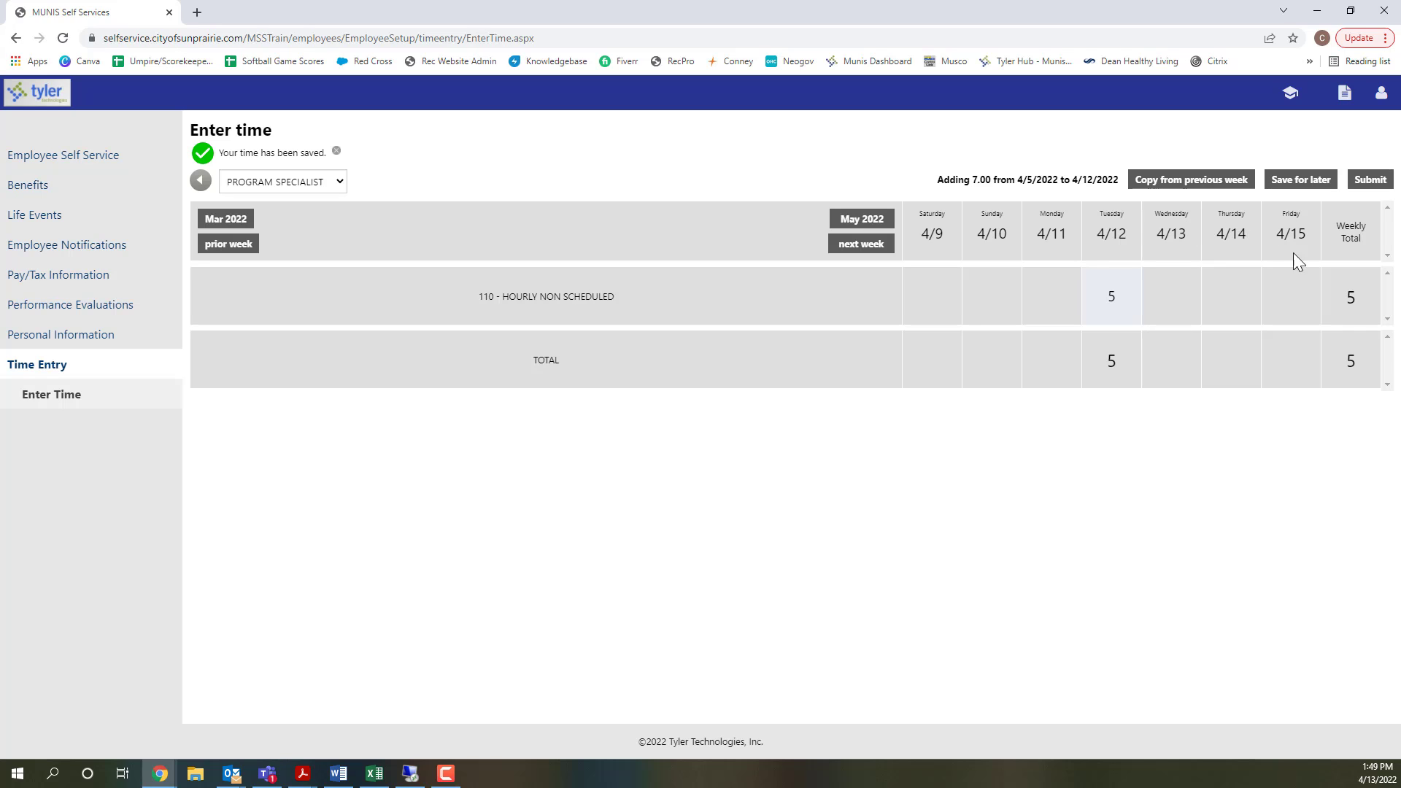
- Fill in 3.5 hours with the MISC. REC activity for Friday 4/15
left_click(1292, 299)
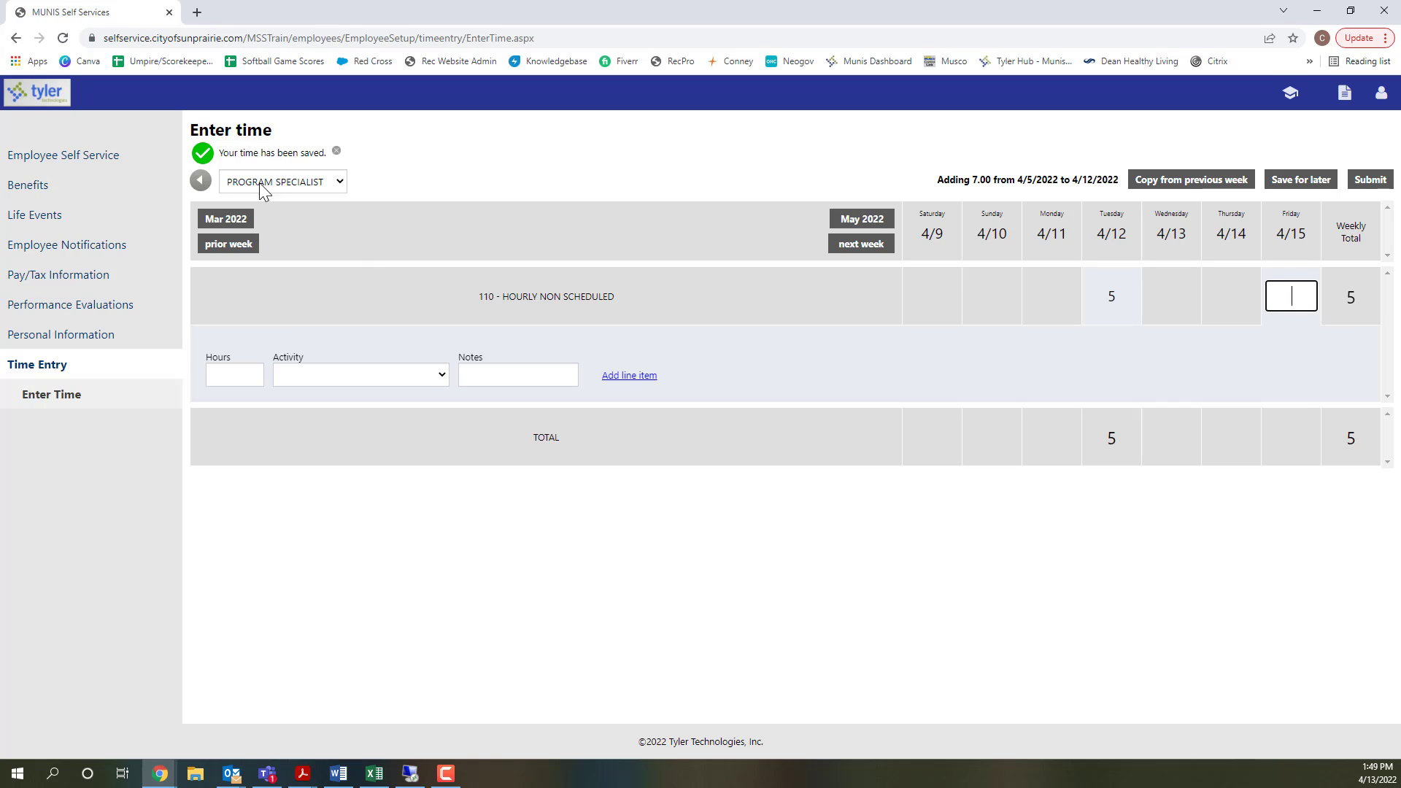
left_click(255, 376)
type("3.5")
left_click(340, 375)
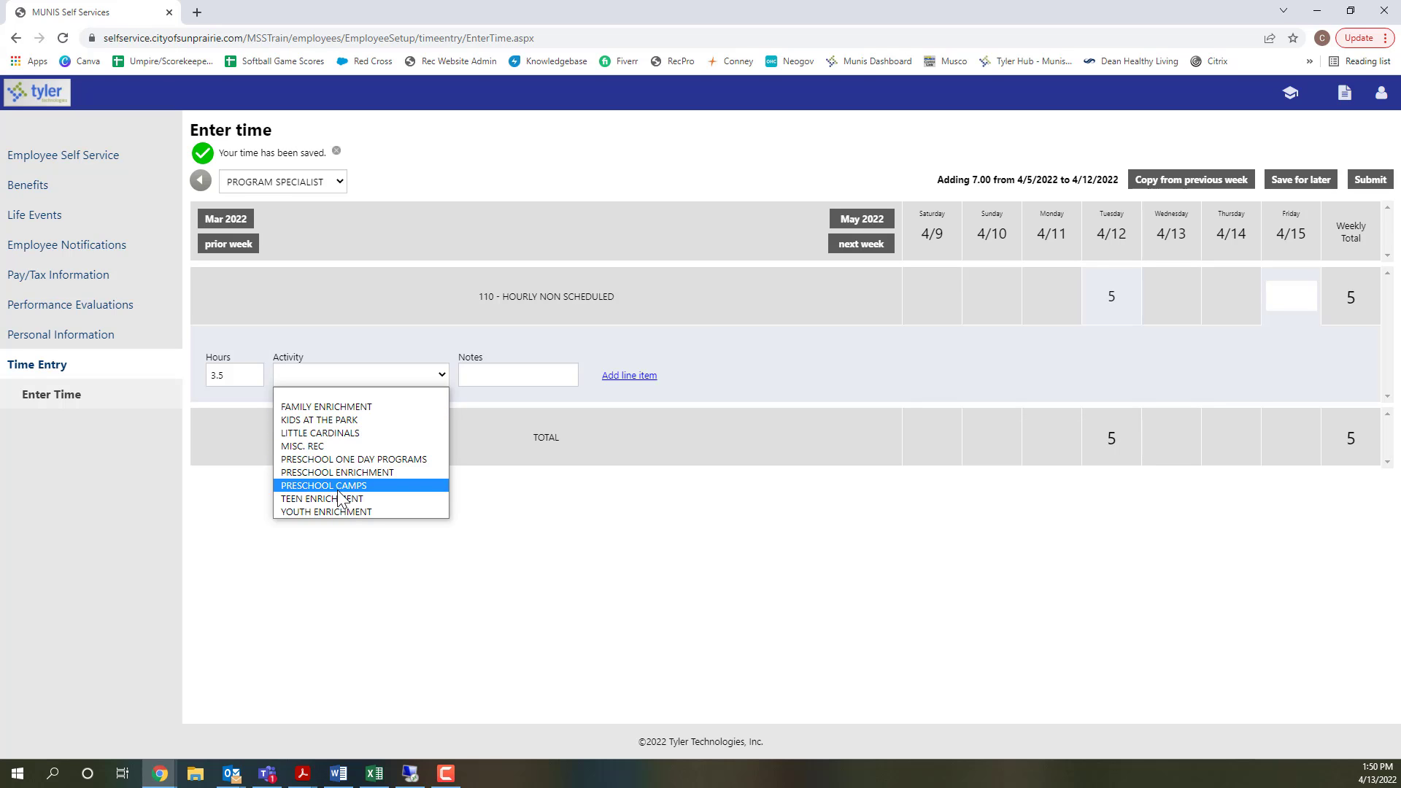
left_click(301, 446)
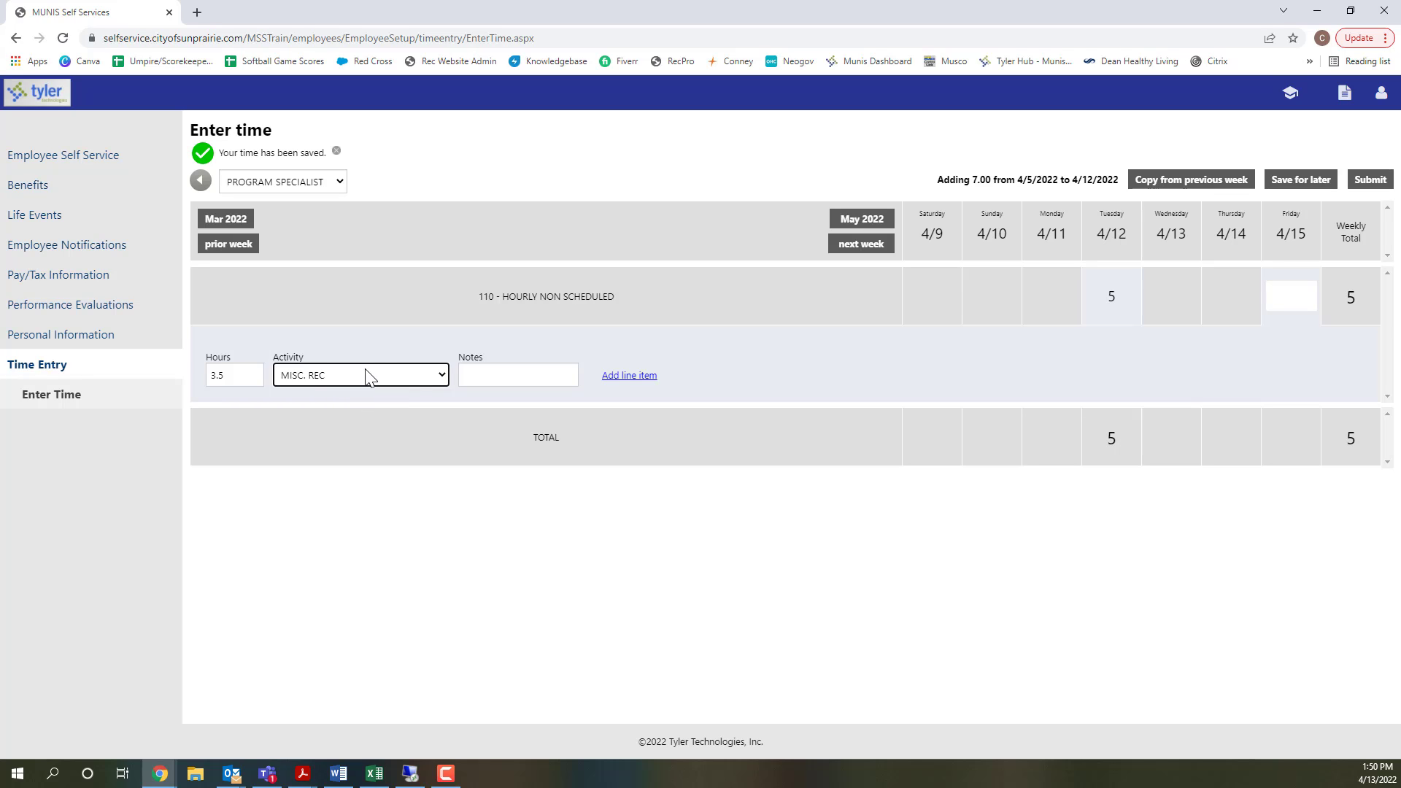
- Enter the note "Concerts in the Park: 6:00-9:30 pm" for the Friday hours and add the line item
left_click(506, 373)
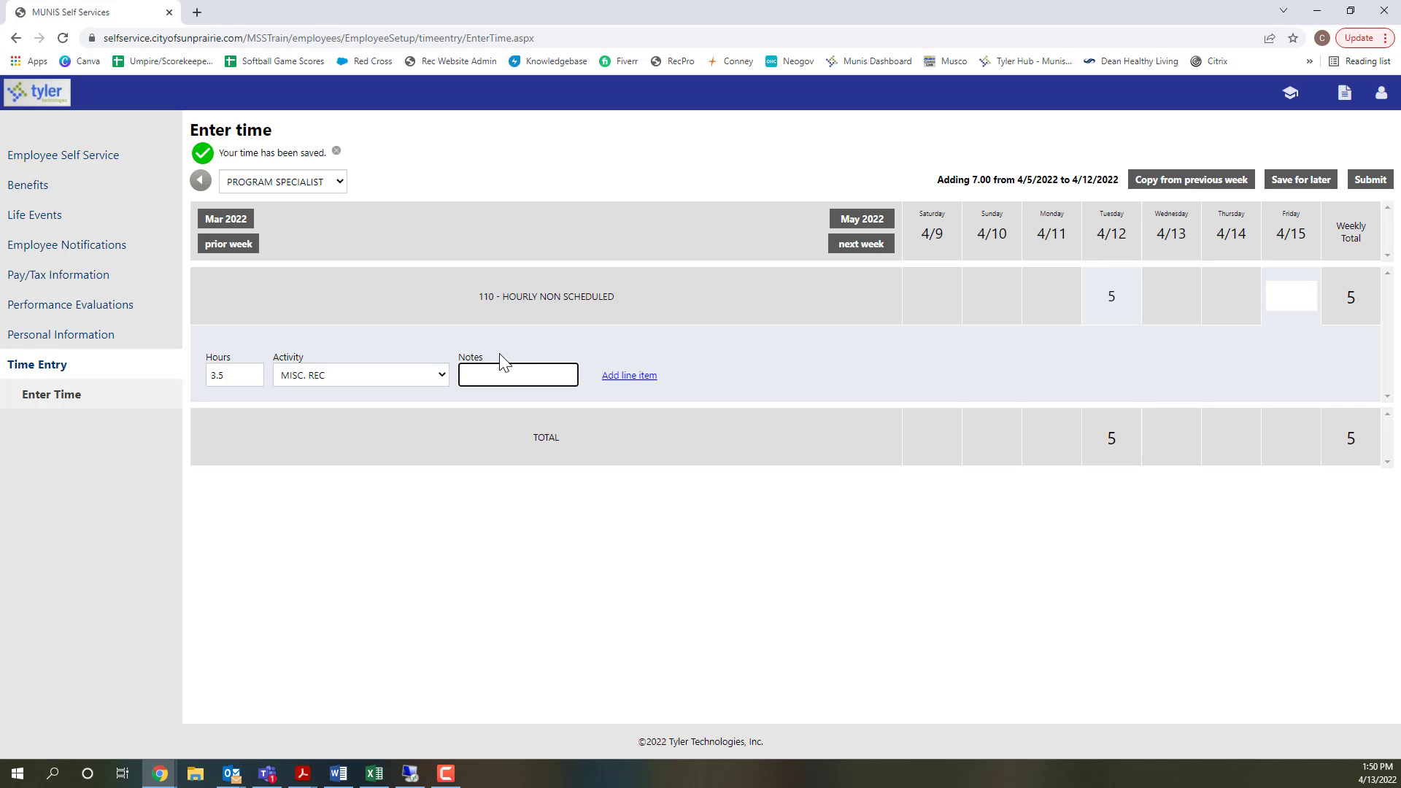
type("Concerts in t")
type("he Park")
type(":  6:00")
type("-")
type("9:30 p")
type("m")
left_click(633, 374)
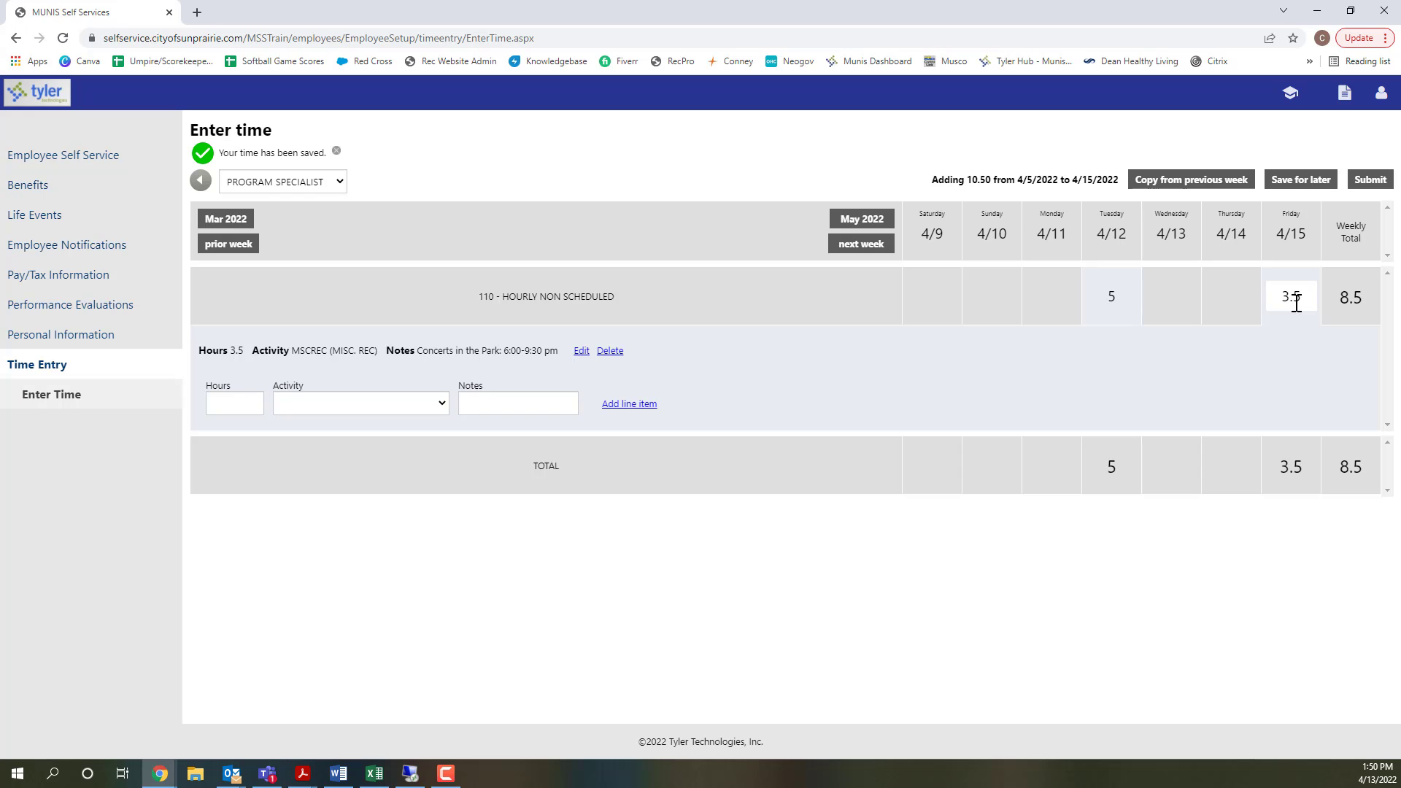
- Save the PROGRAM SPECIALIST time entries and submit them
left_click(1290, 181)
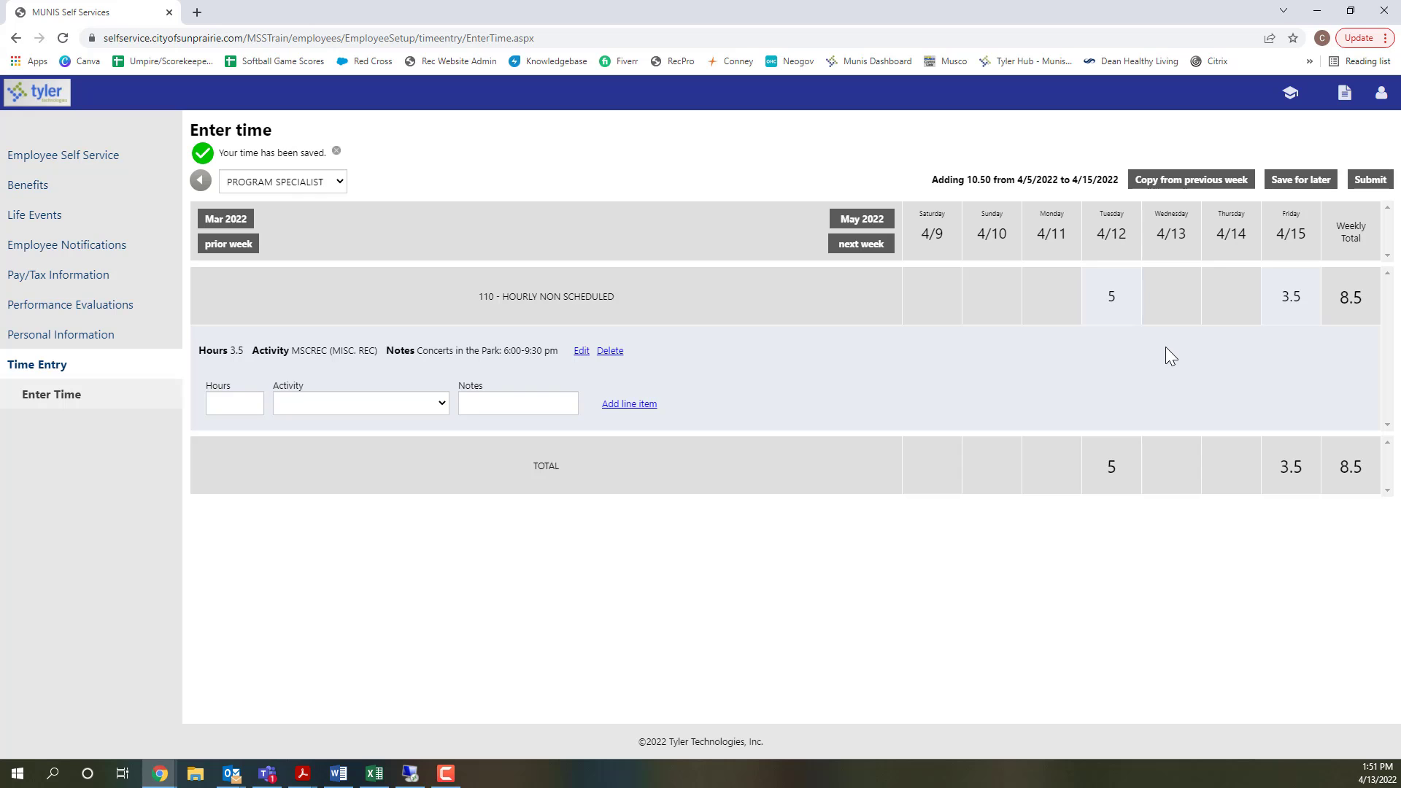
left_click(1373, 182)
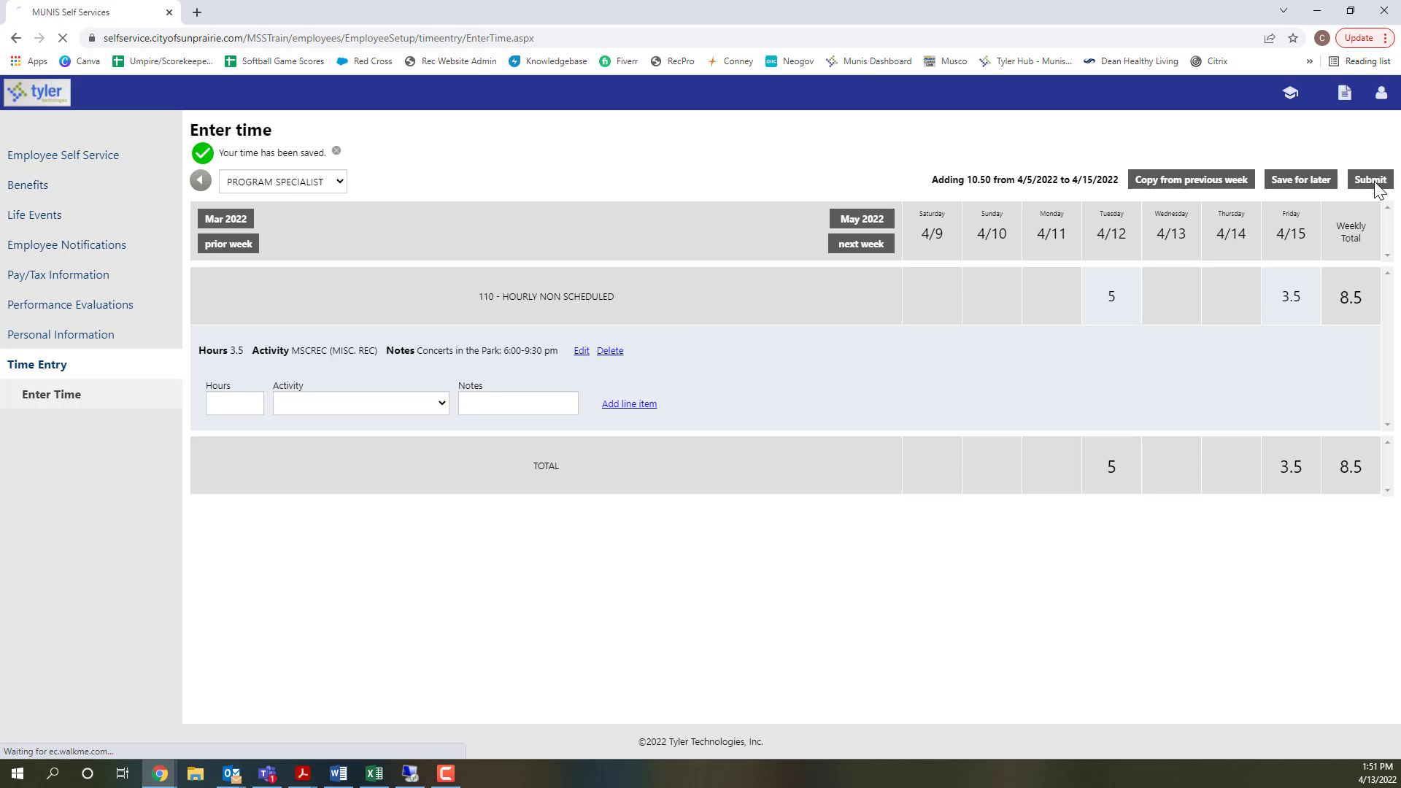